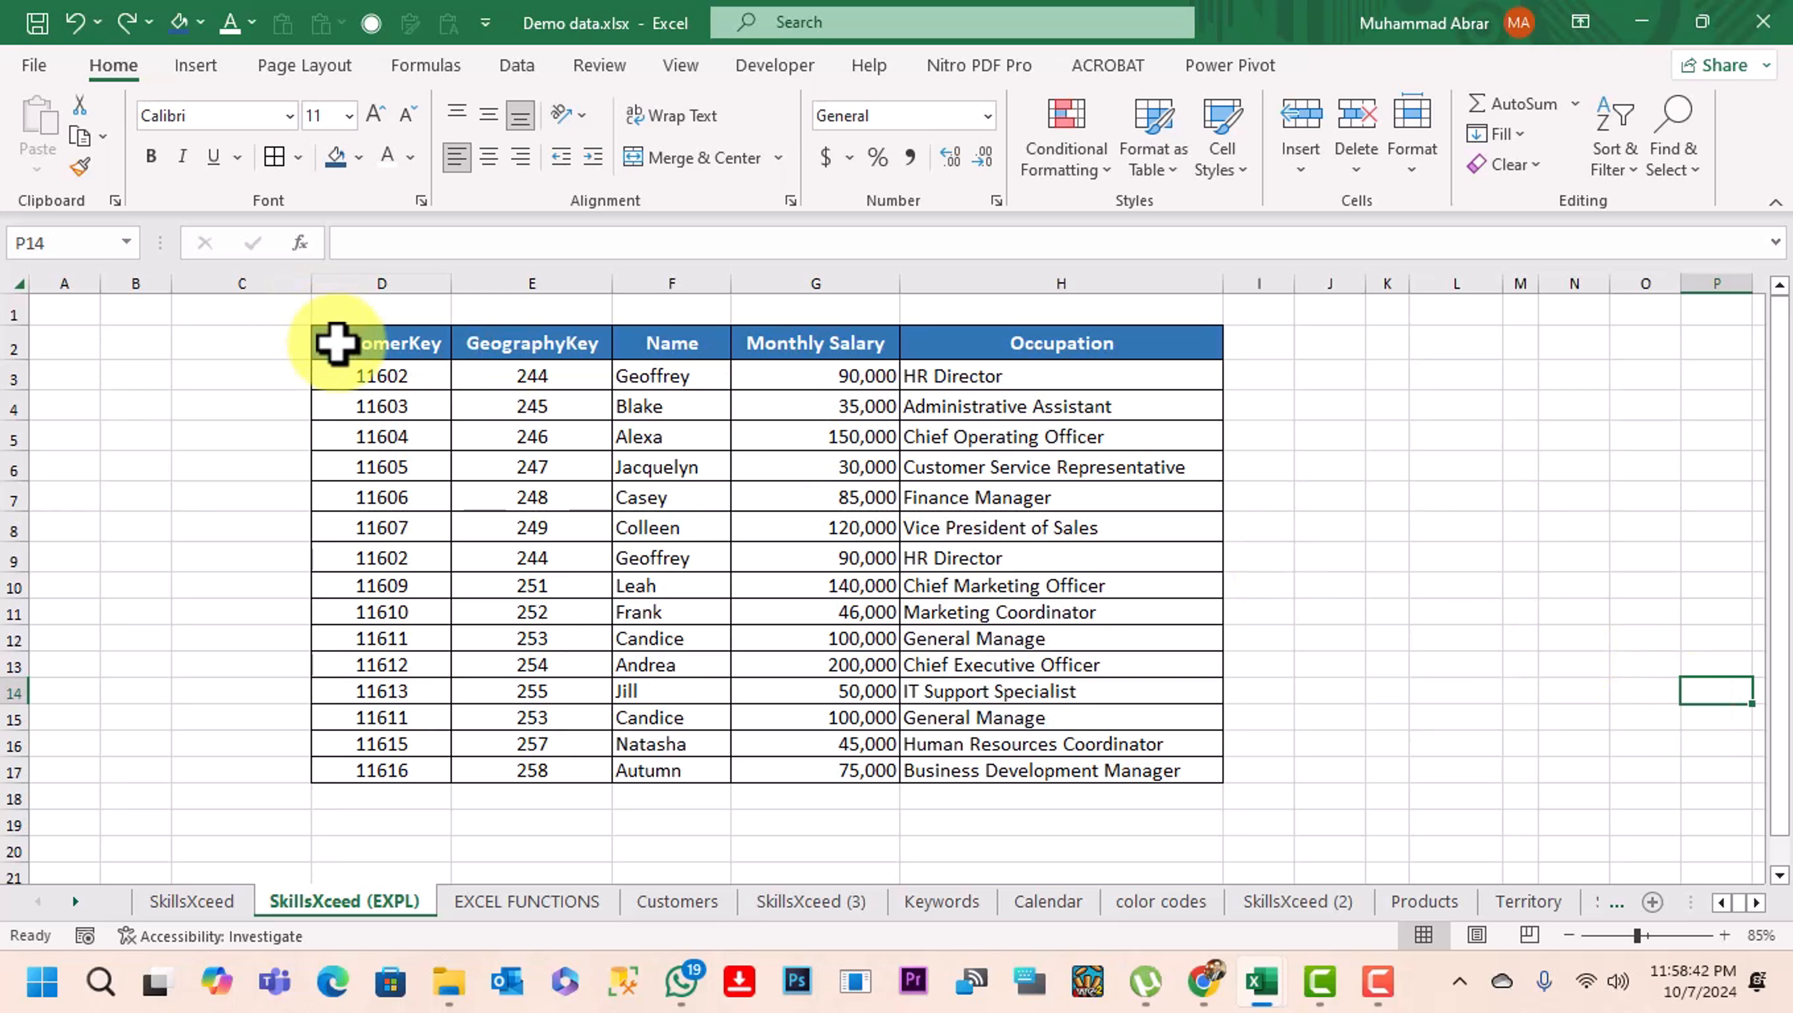
# Highlight duplicate values in the table D2:H17 using conditional formatting with Light Red Fill with Dark Red Text
pyautogui.moveTo(337, 344); pyautogui.dragTo(1036, 769)
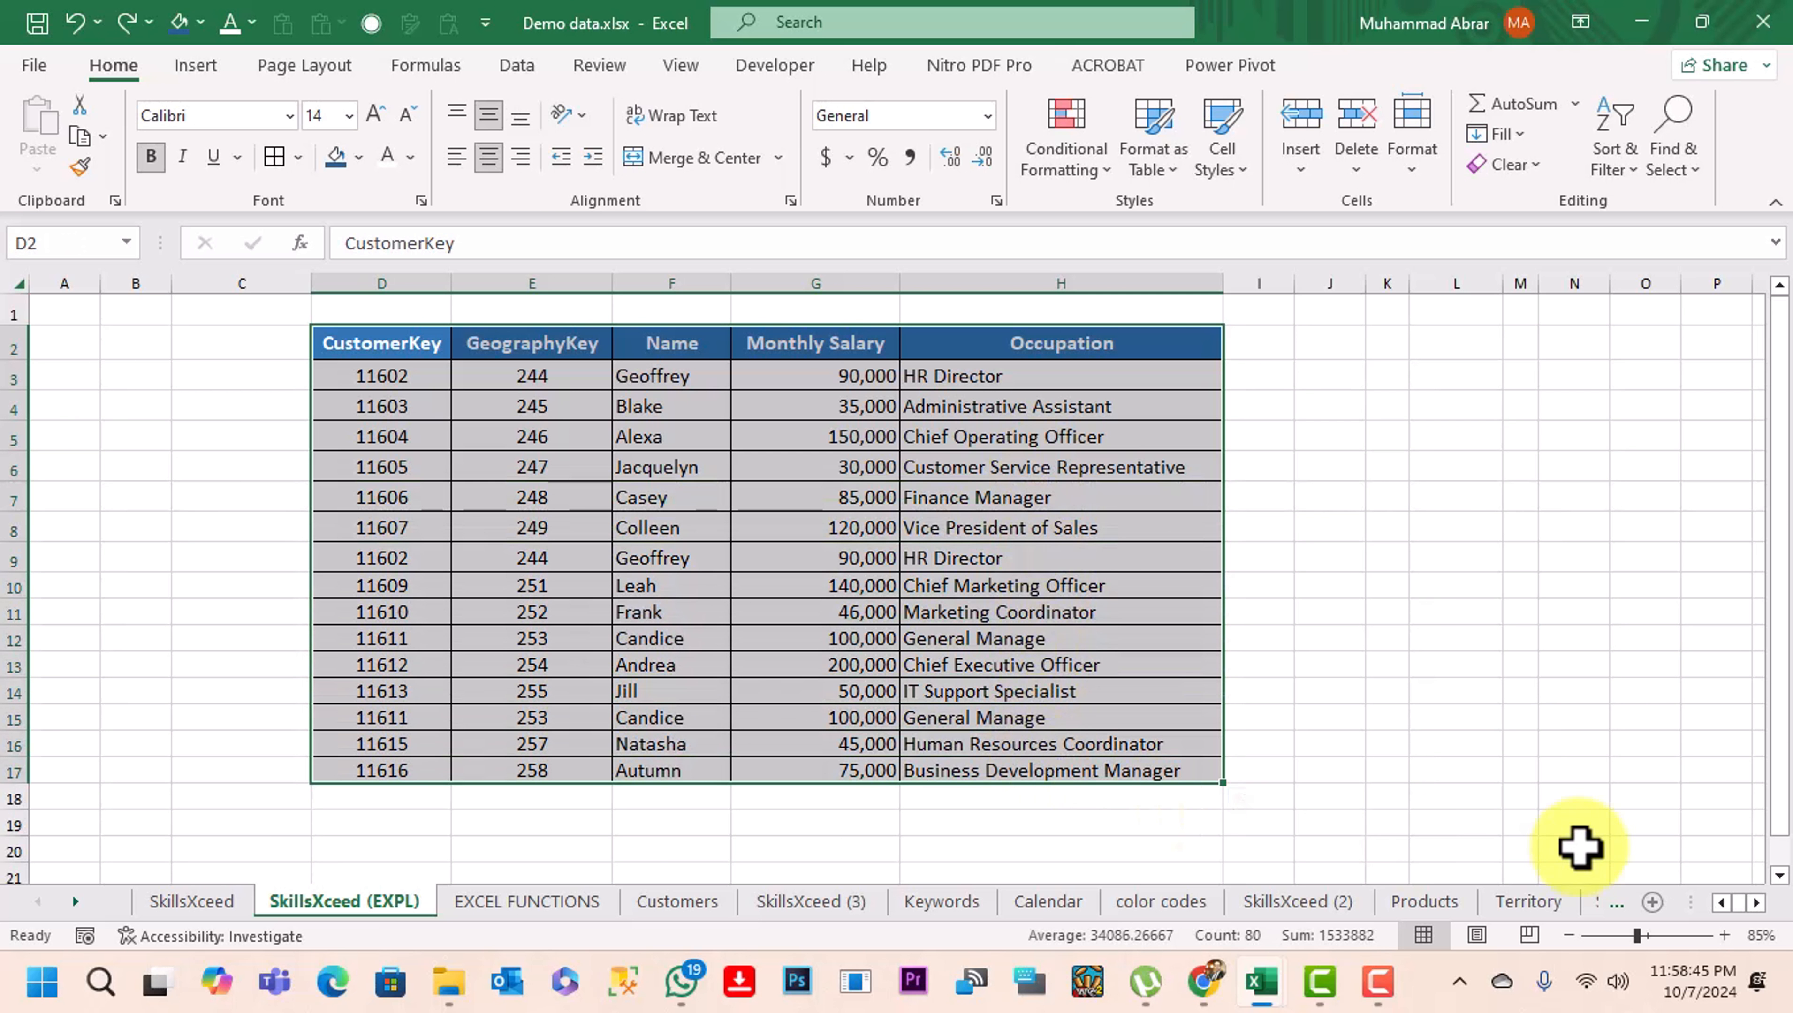
pyautogui.click(1553, 786)
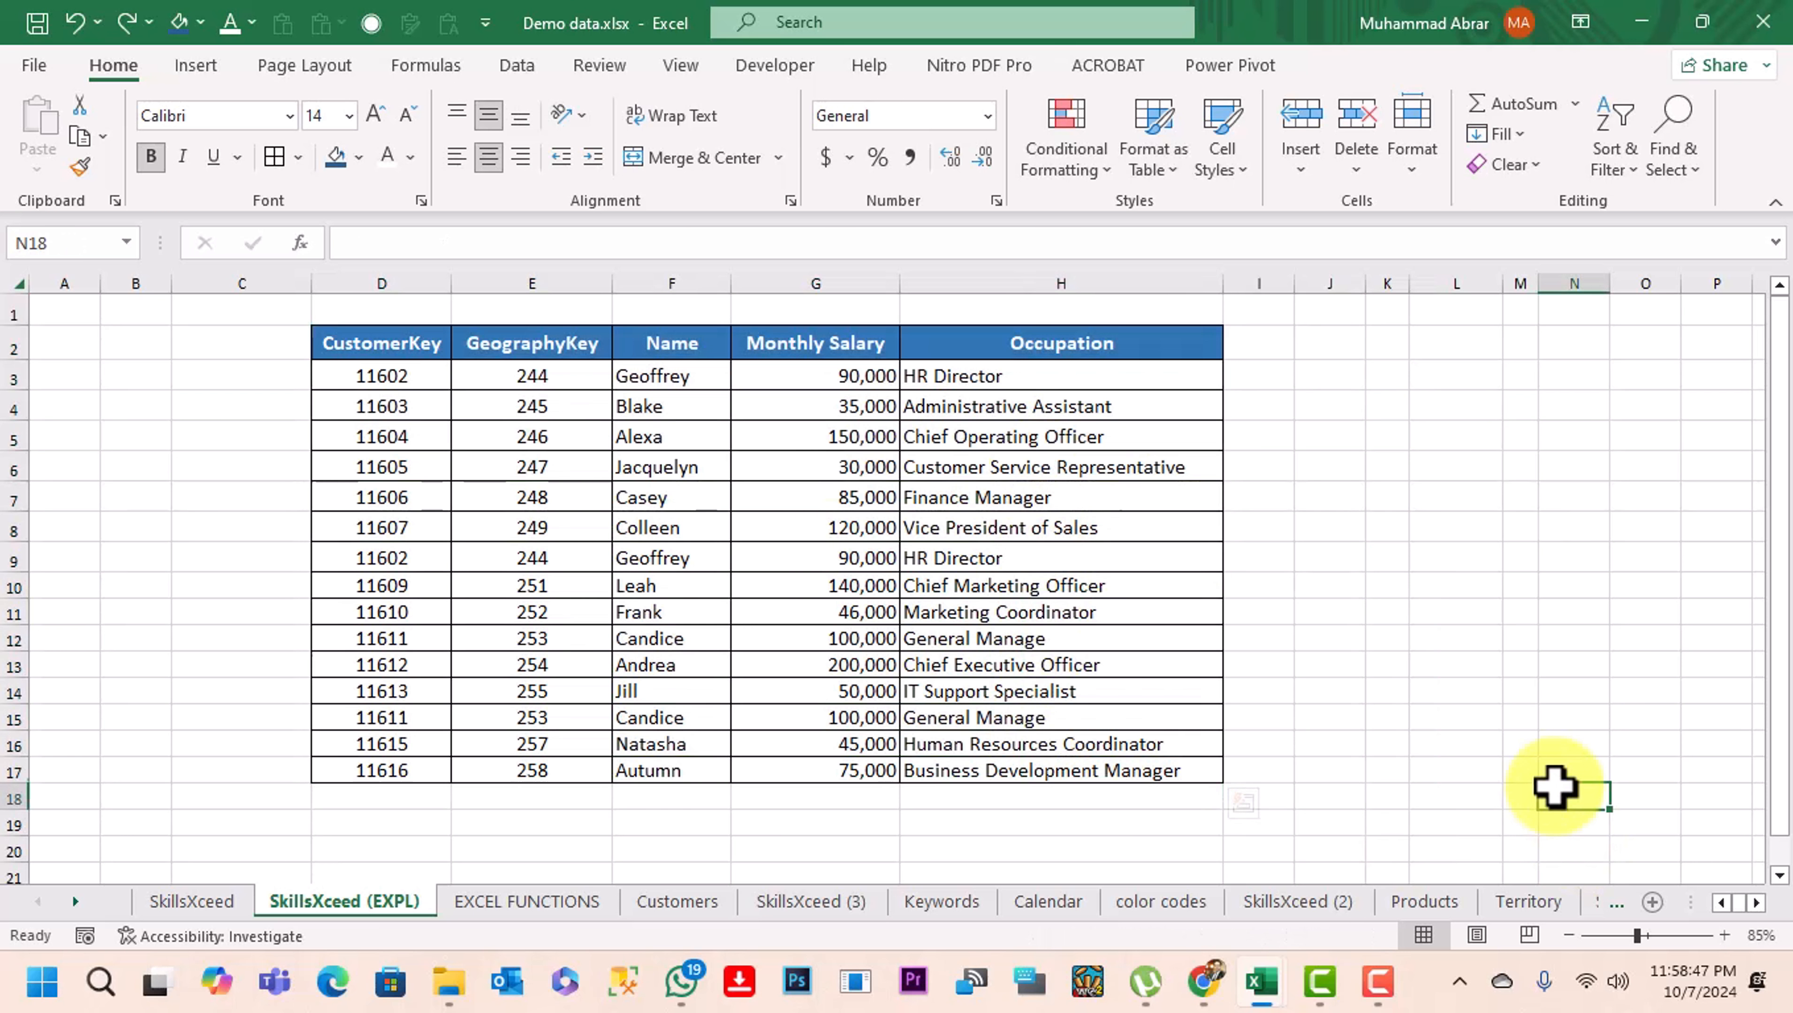
pyautogui.click(369, 343)
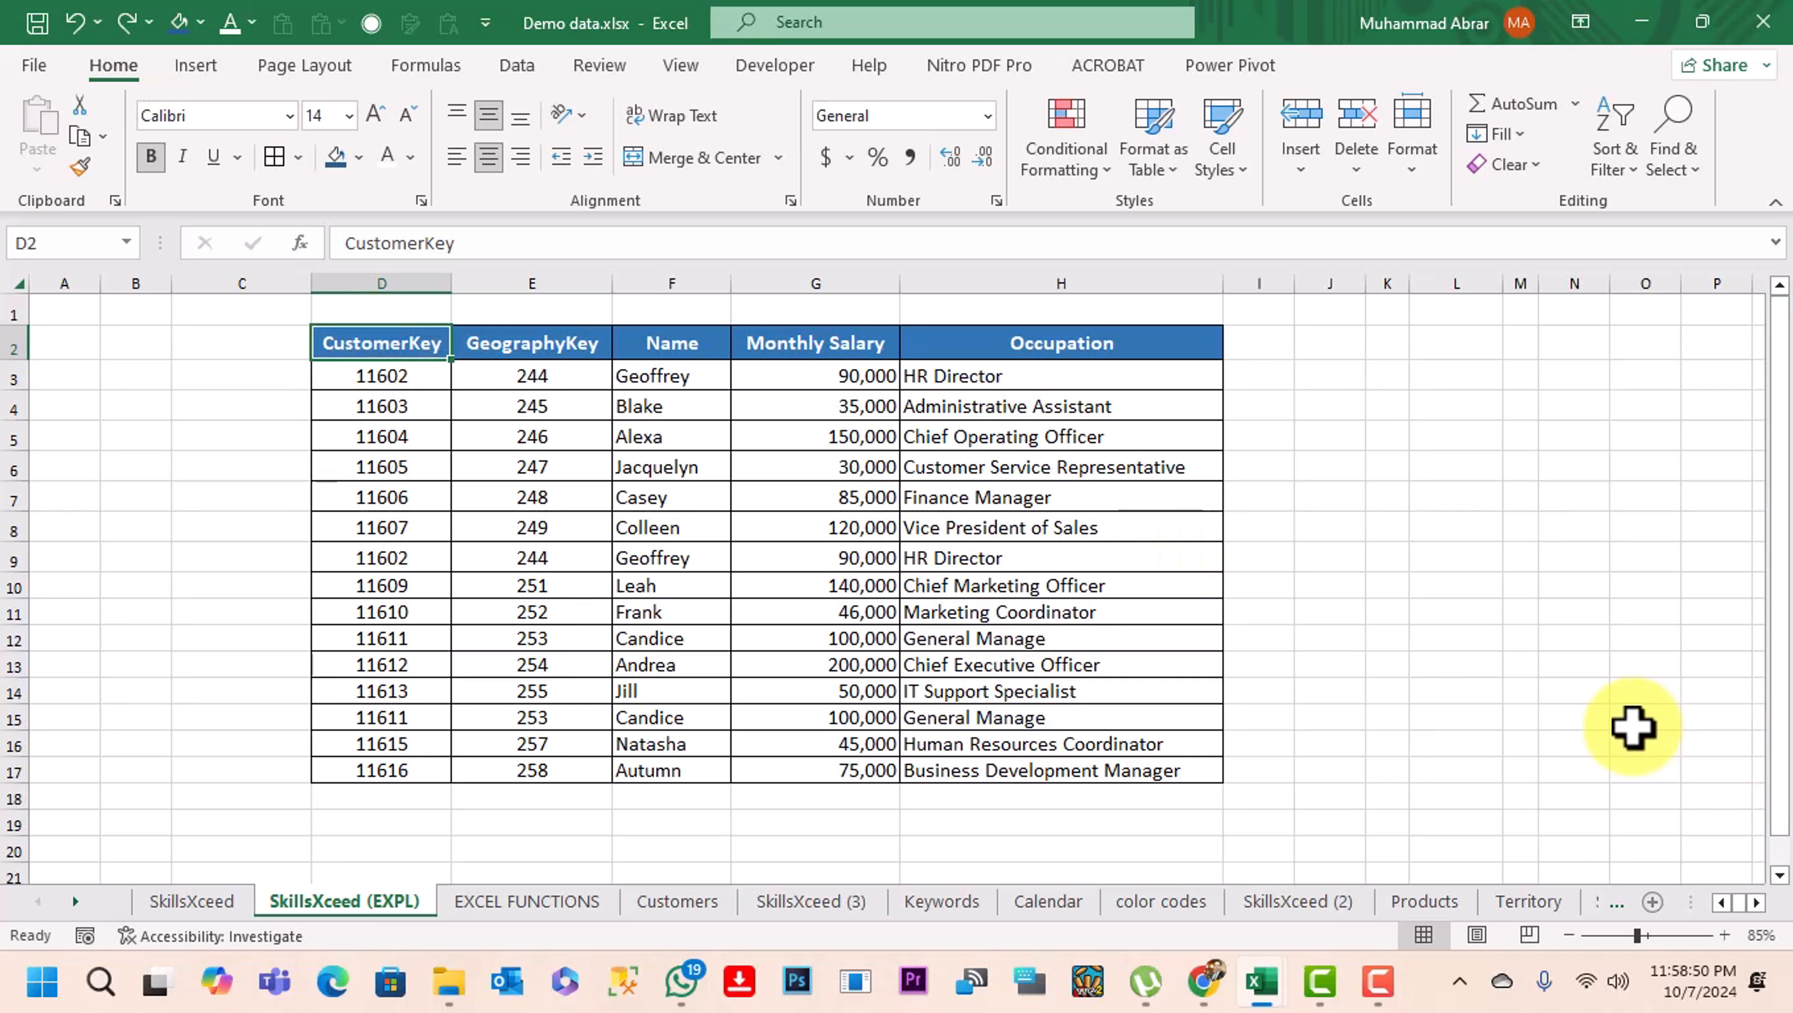
pyautogui.hotkey('ctrl', 'a')
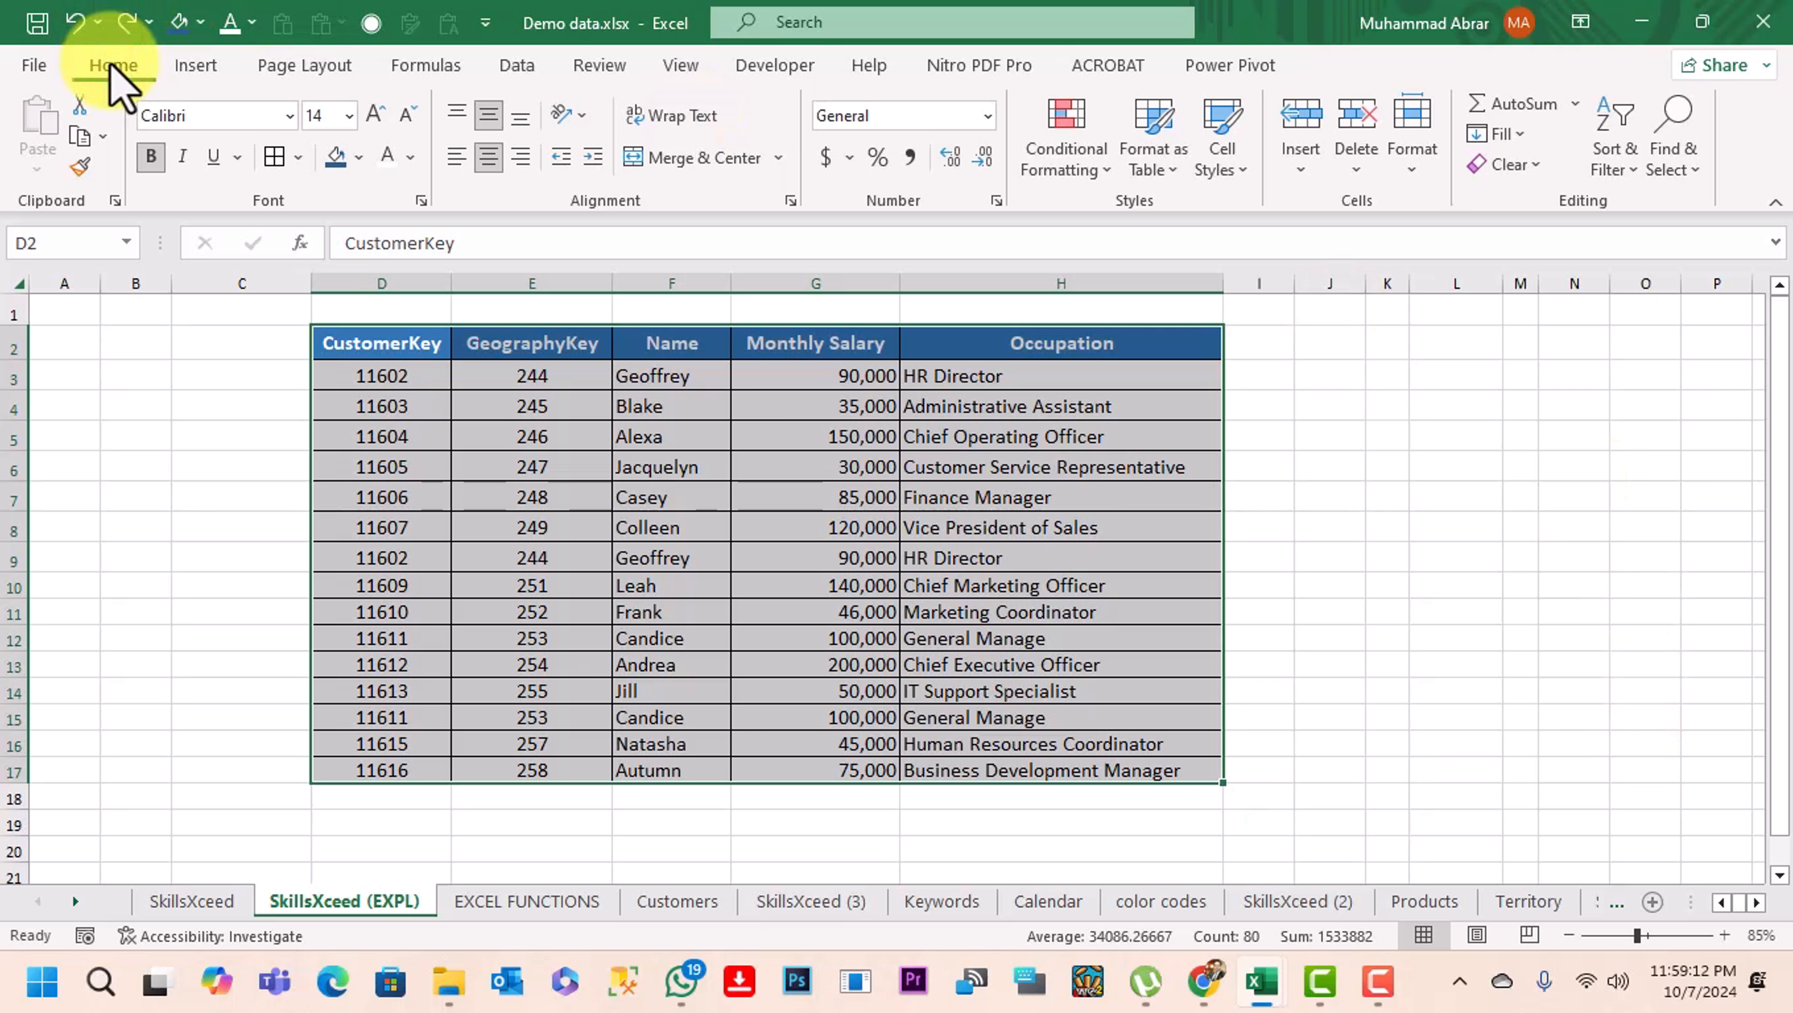
pyautogui.click(1077, 170)
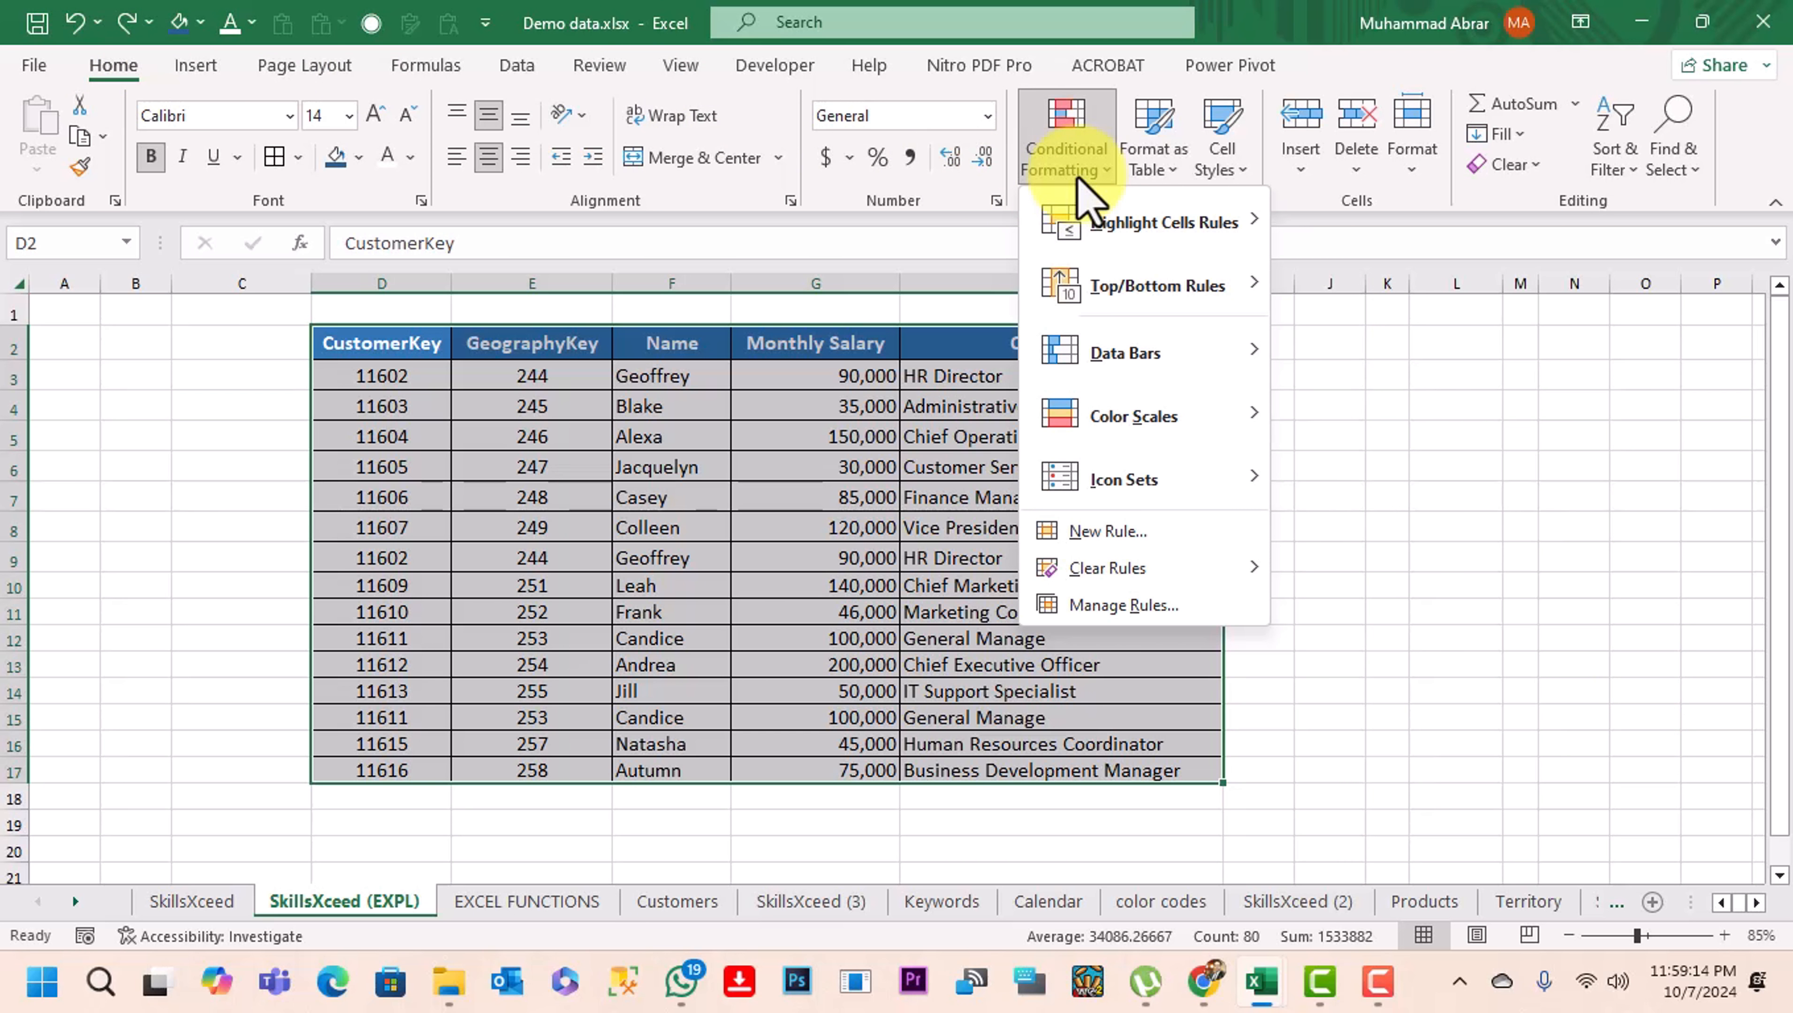
pyautogui.moveTo(1113, 221)
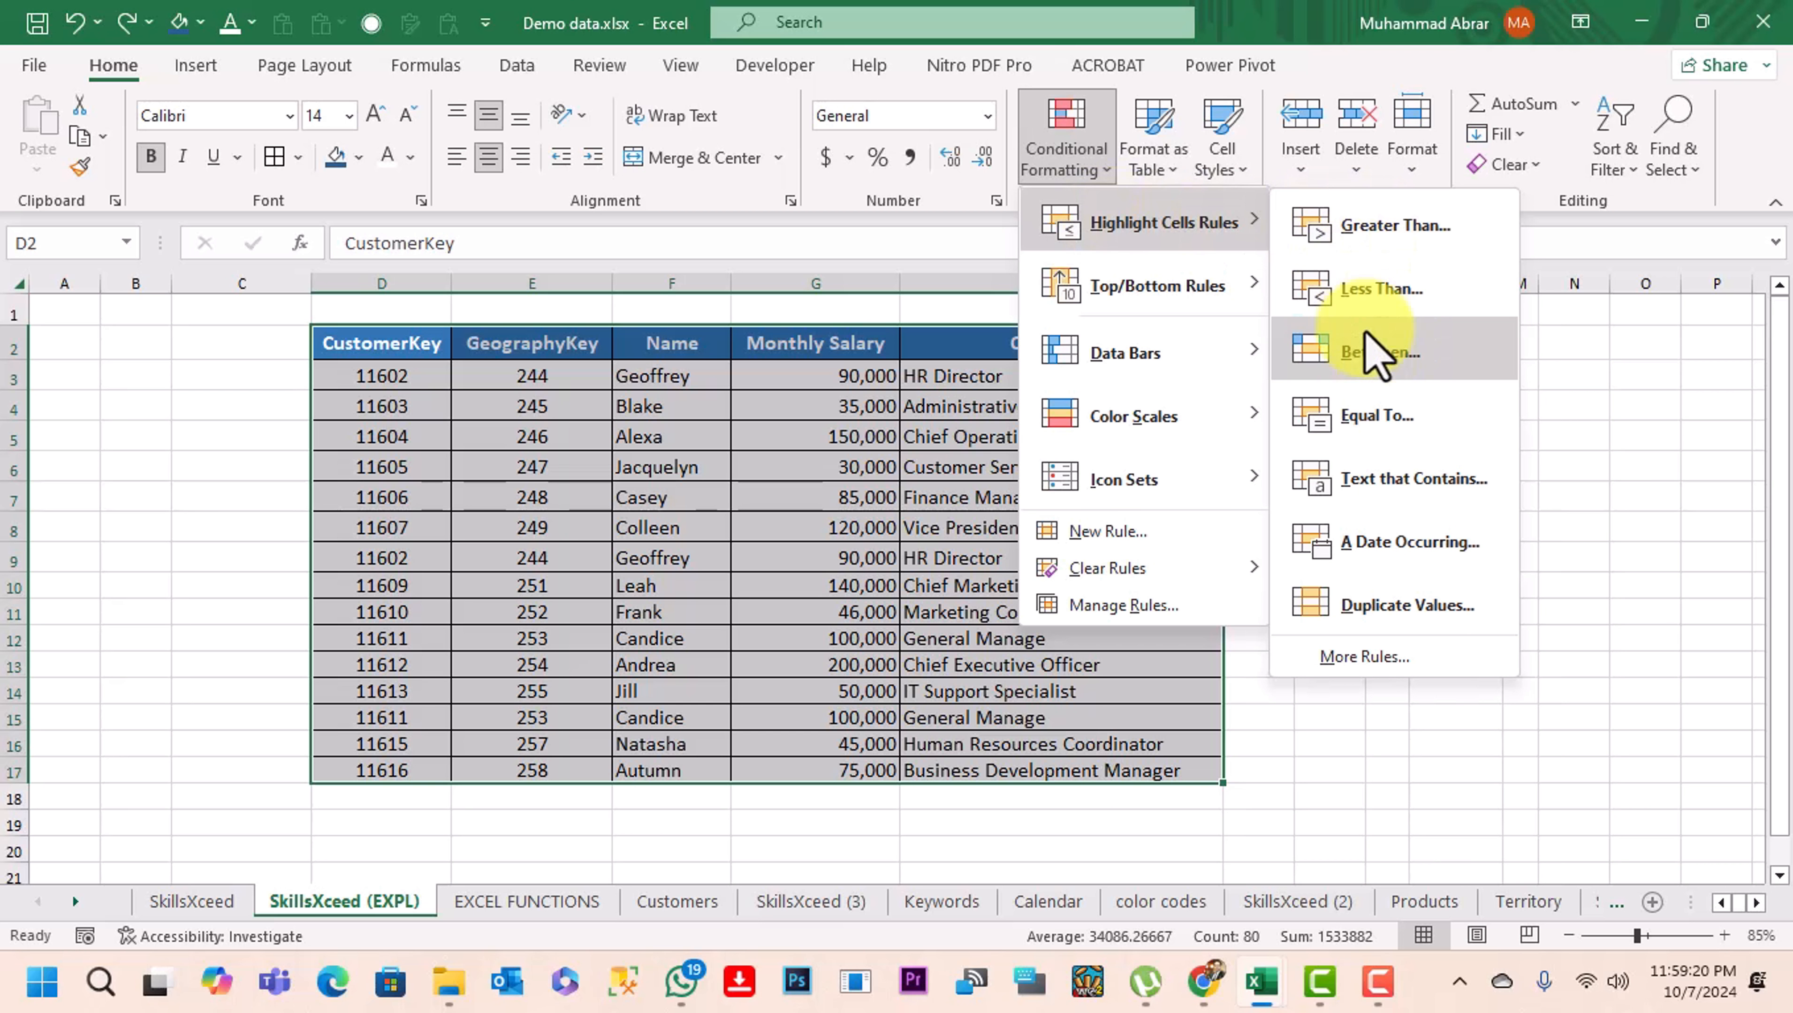
pyautogui.click(1415, 624)
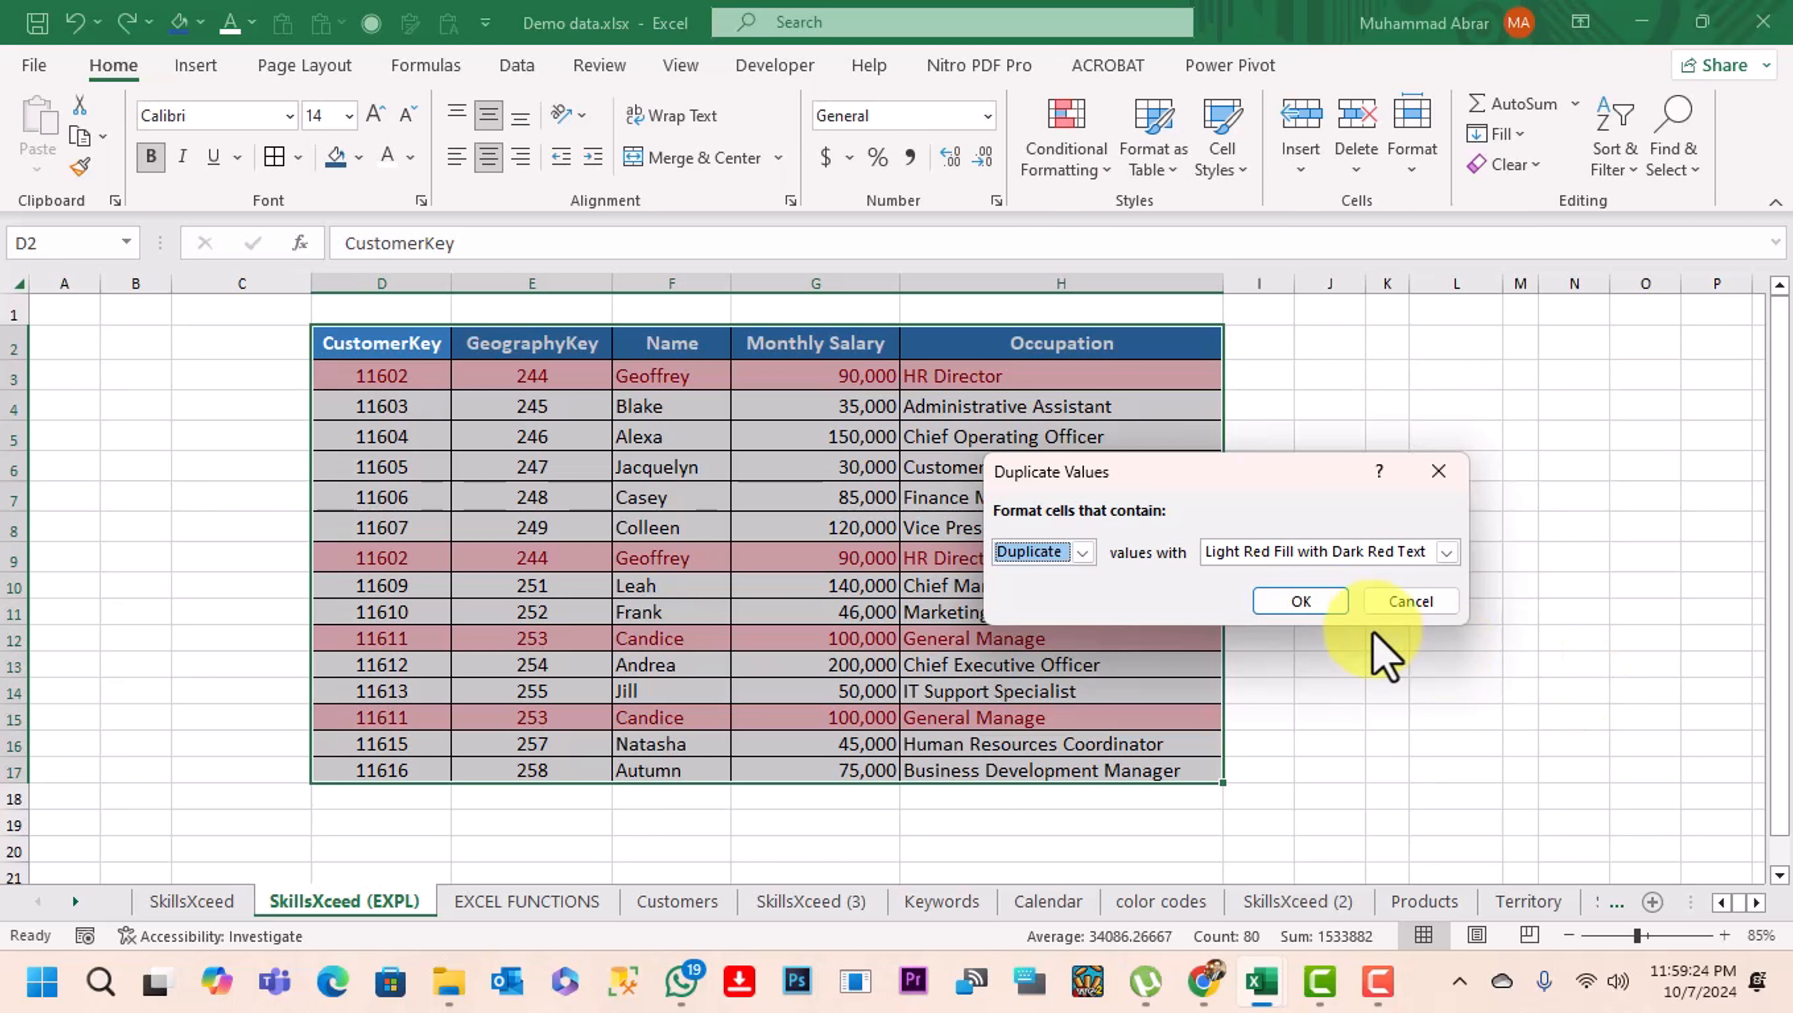
pyautogui.click(1300, 601)
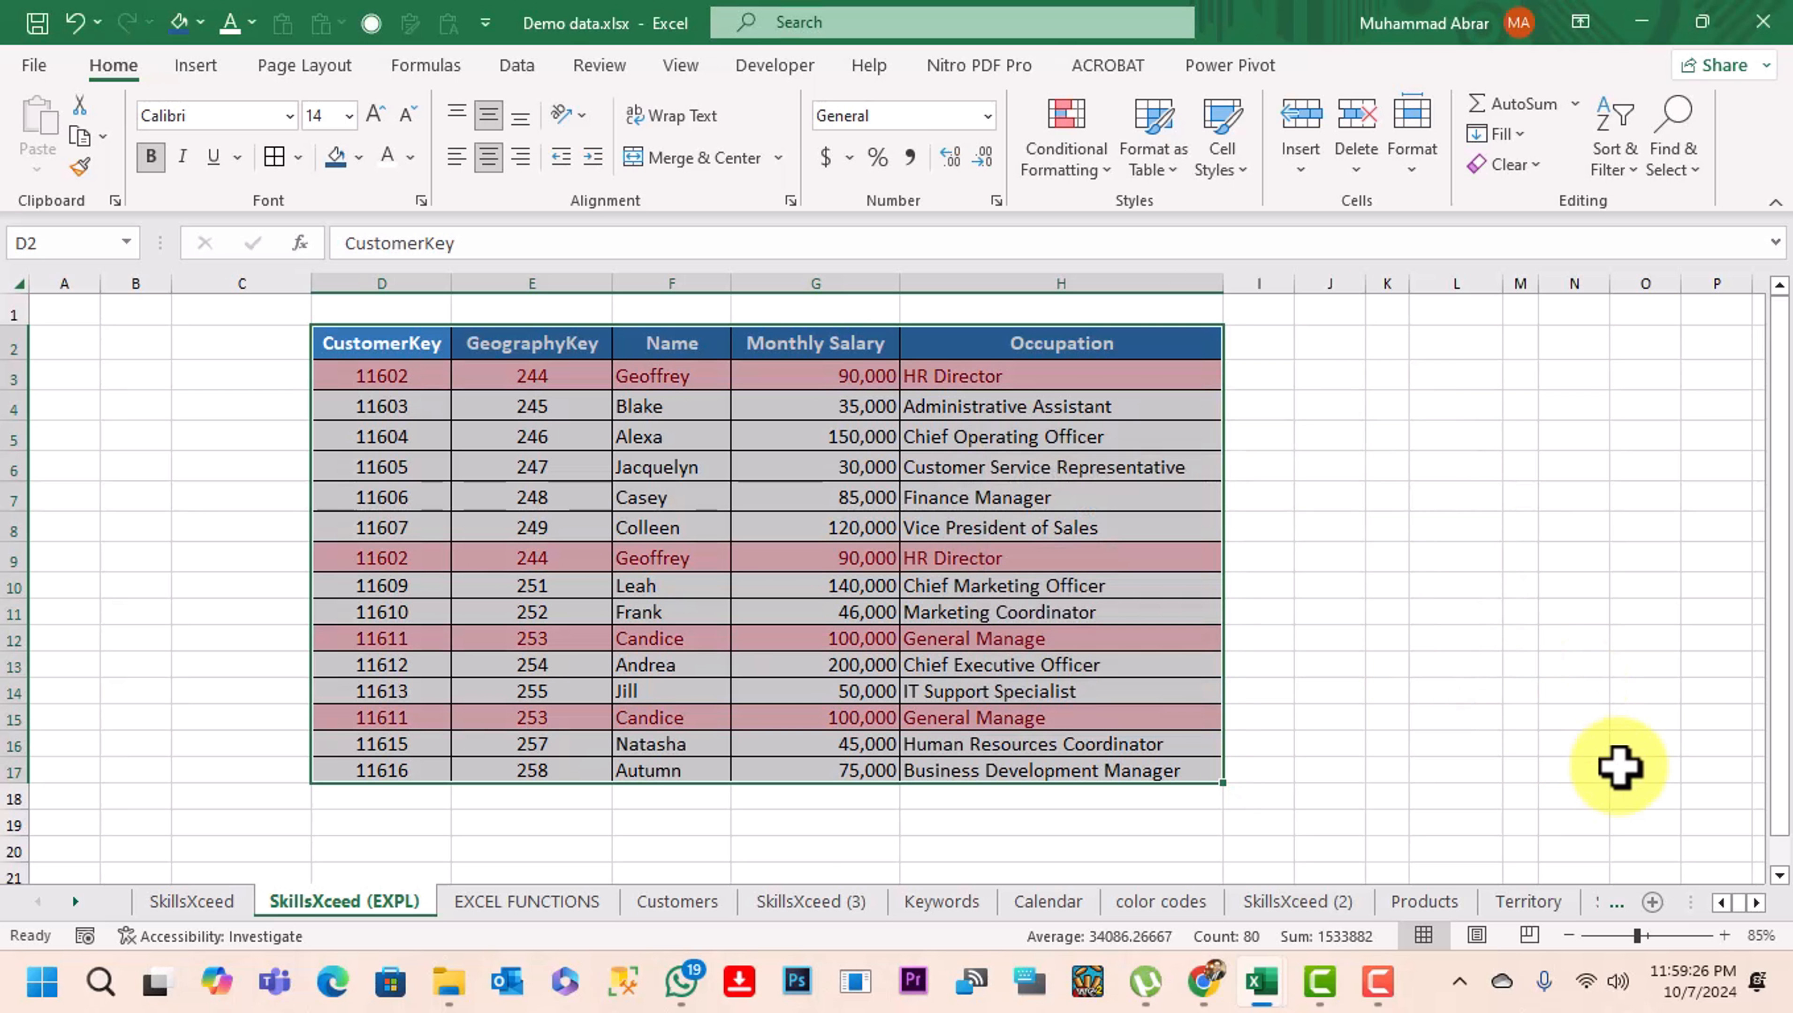
pyautogui.click(1599, 770)
pyautogui.click(1585, 682)
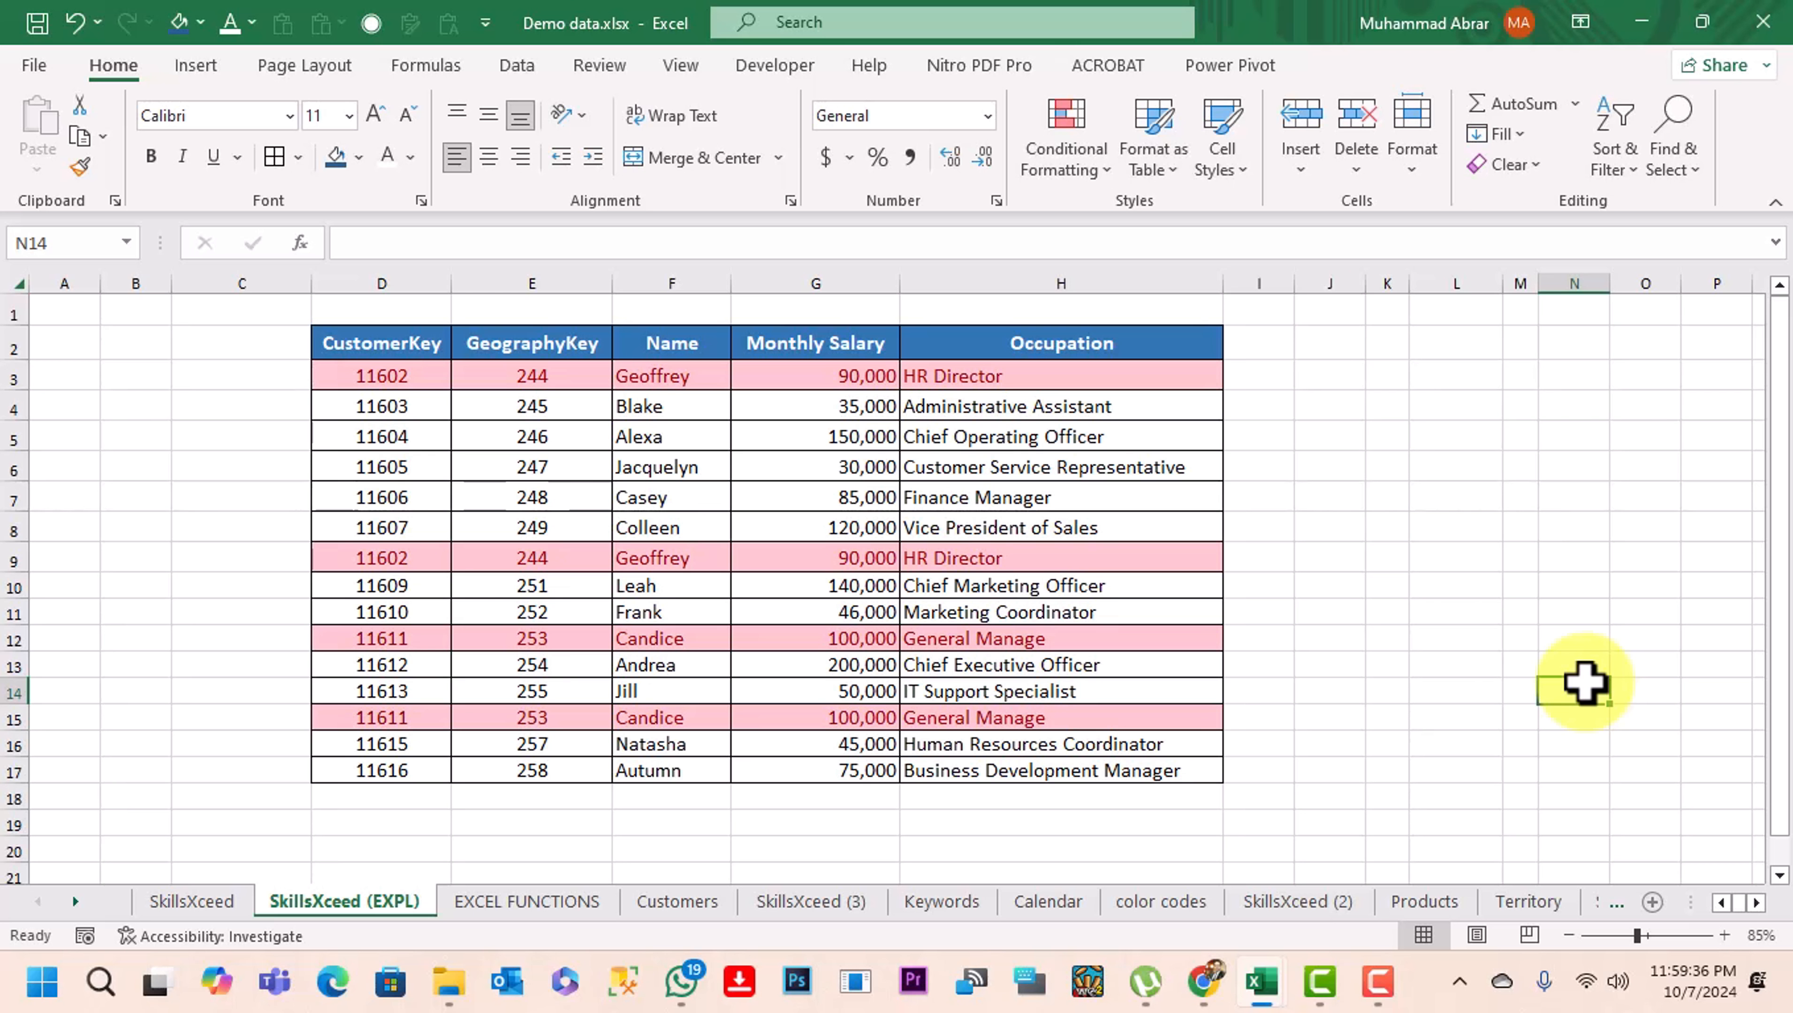
# Open Remove Duplicates for the table D2:H17 and try excluding and re-including the Occupation, Monthly Salary and Name columns
pyautogui.moveTo(383, 343); pyautogui.dragTo(1014, 771)
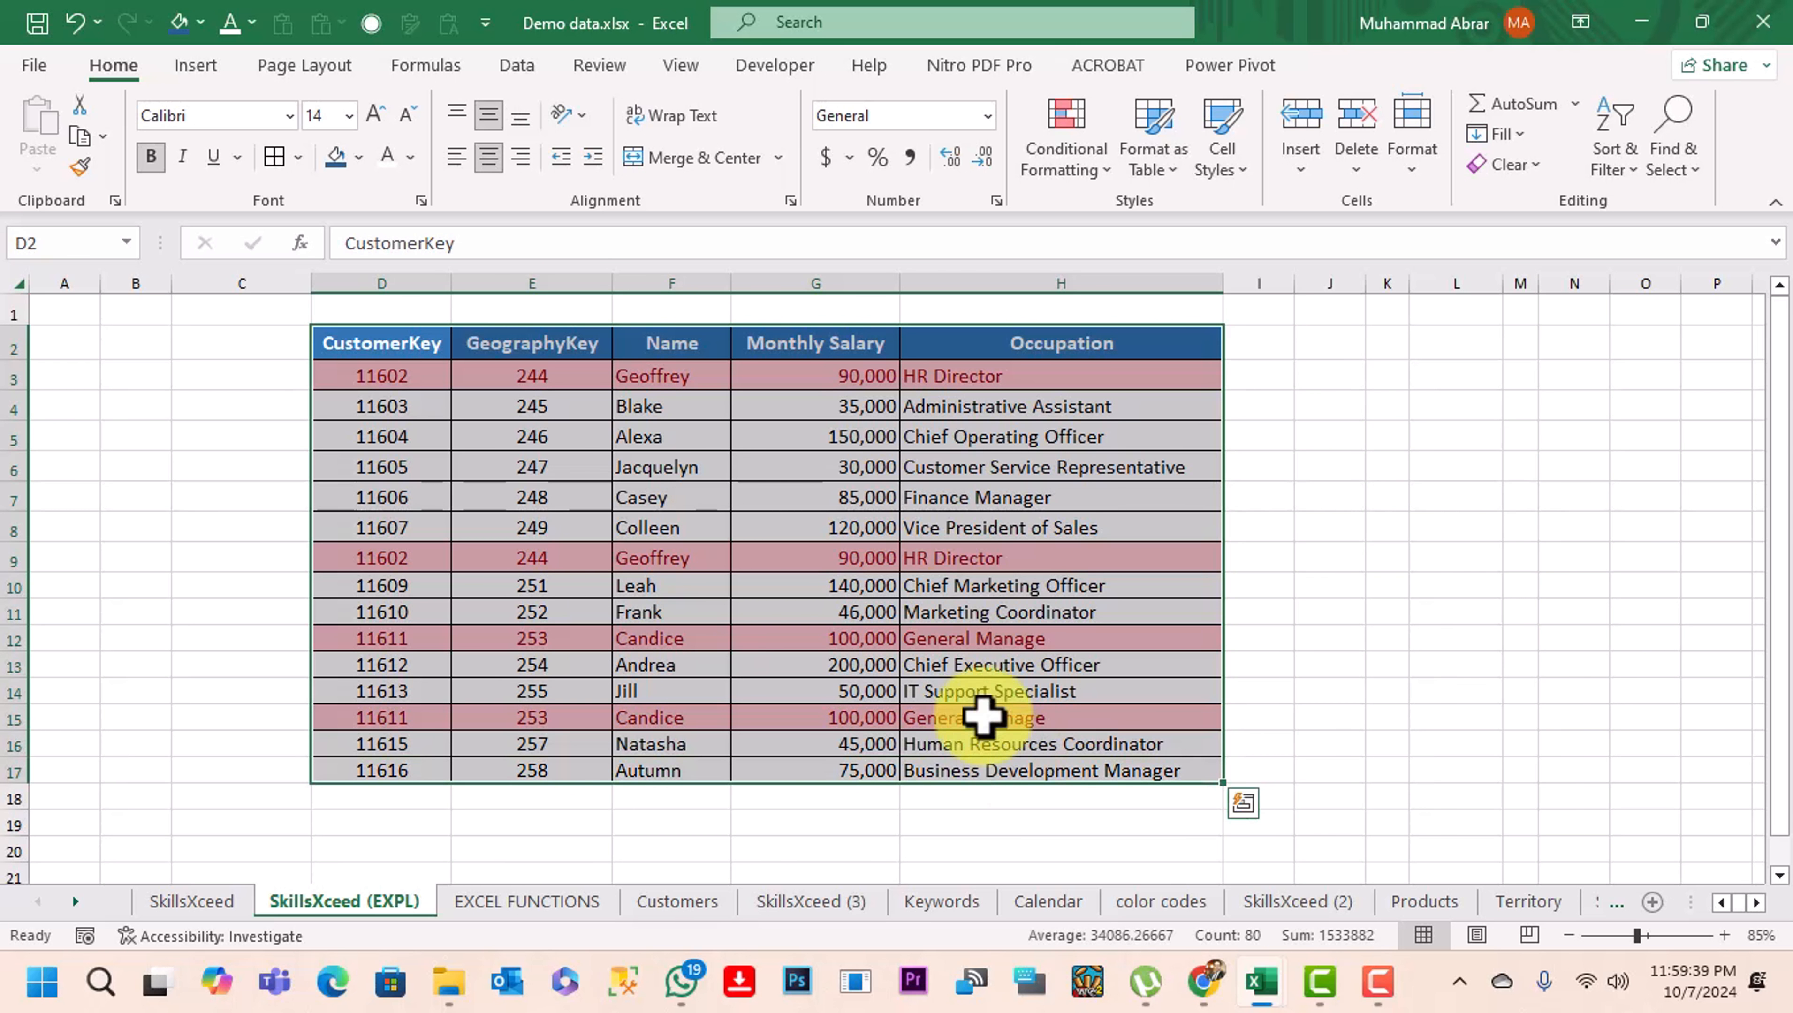
pyautogui.click(516, 68)
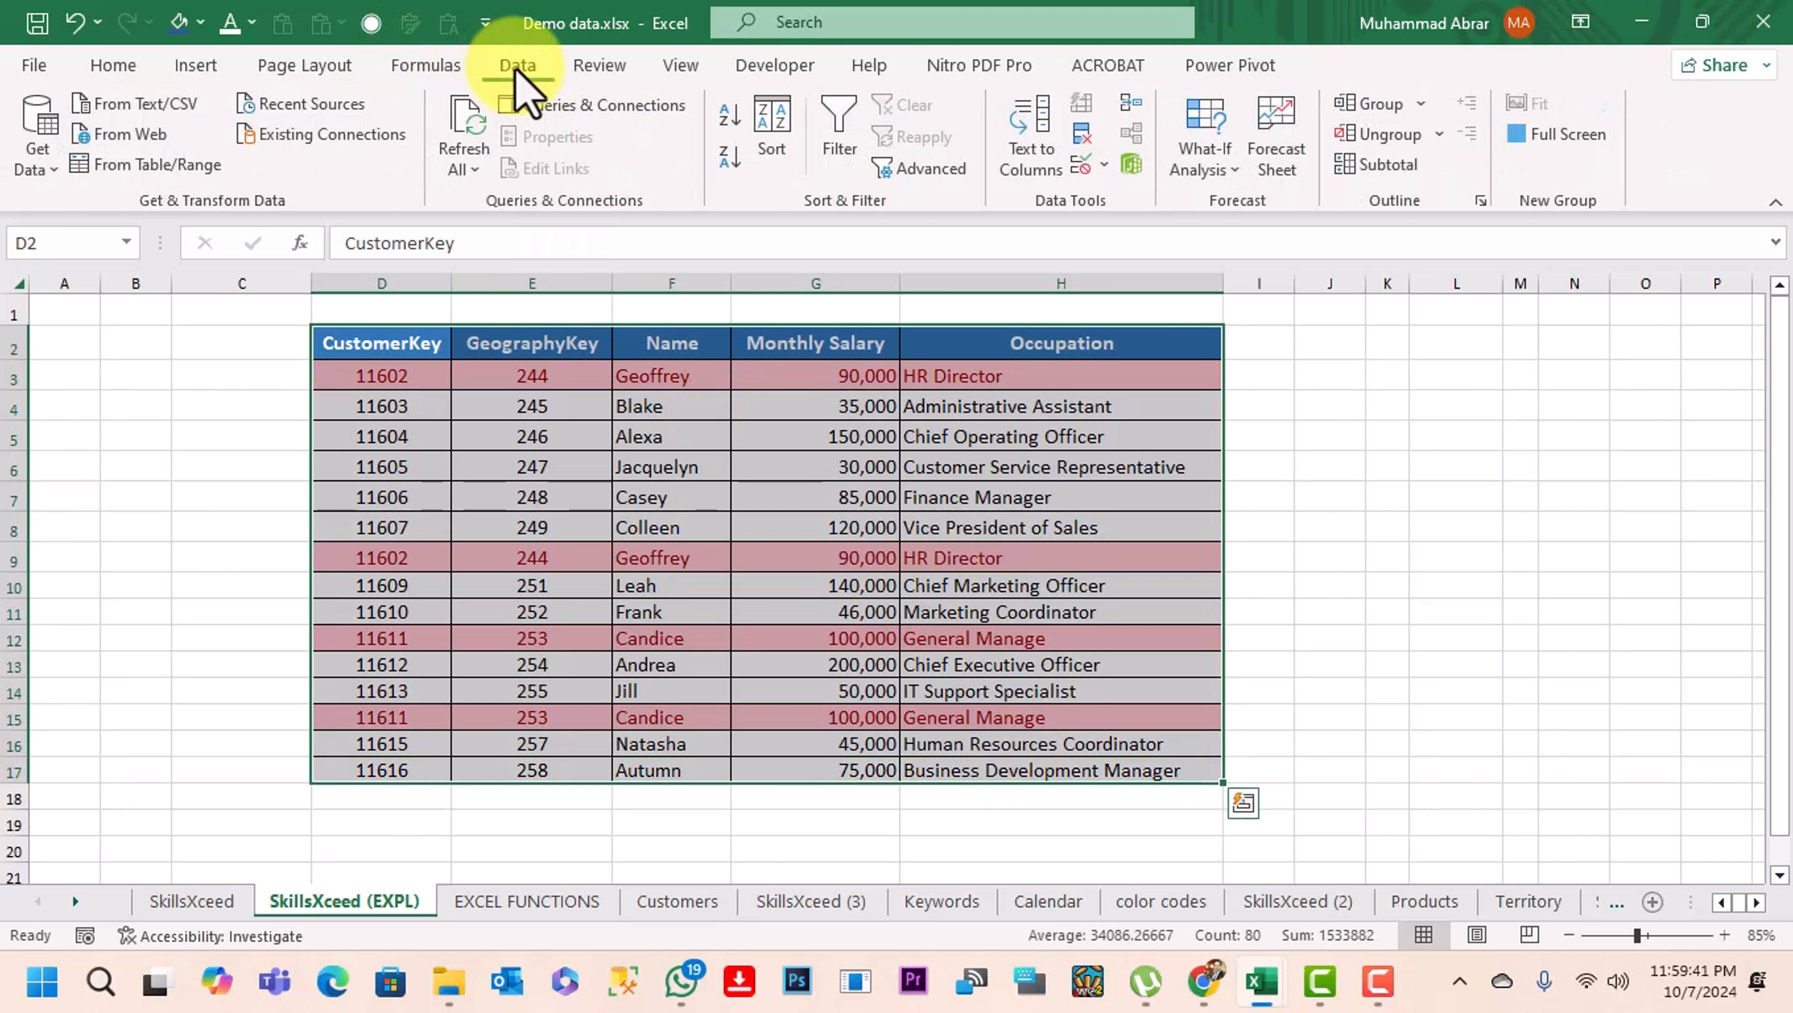
pyautogui.click(1083, 139)
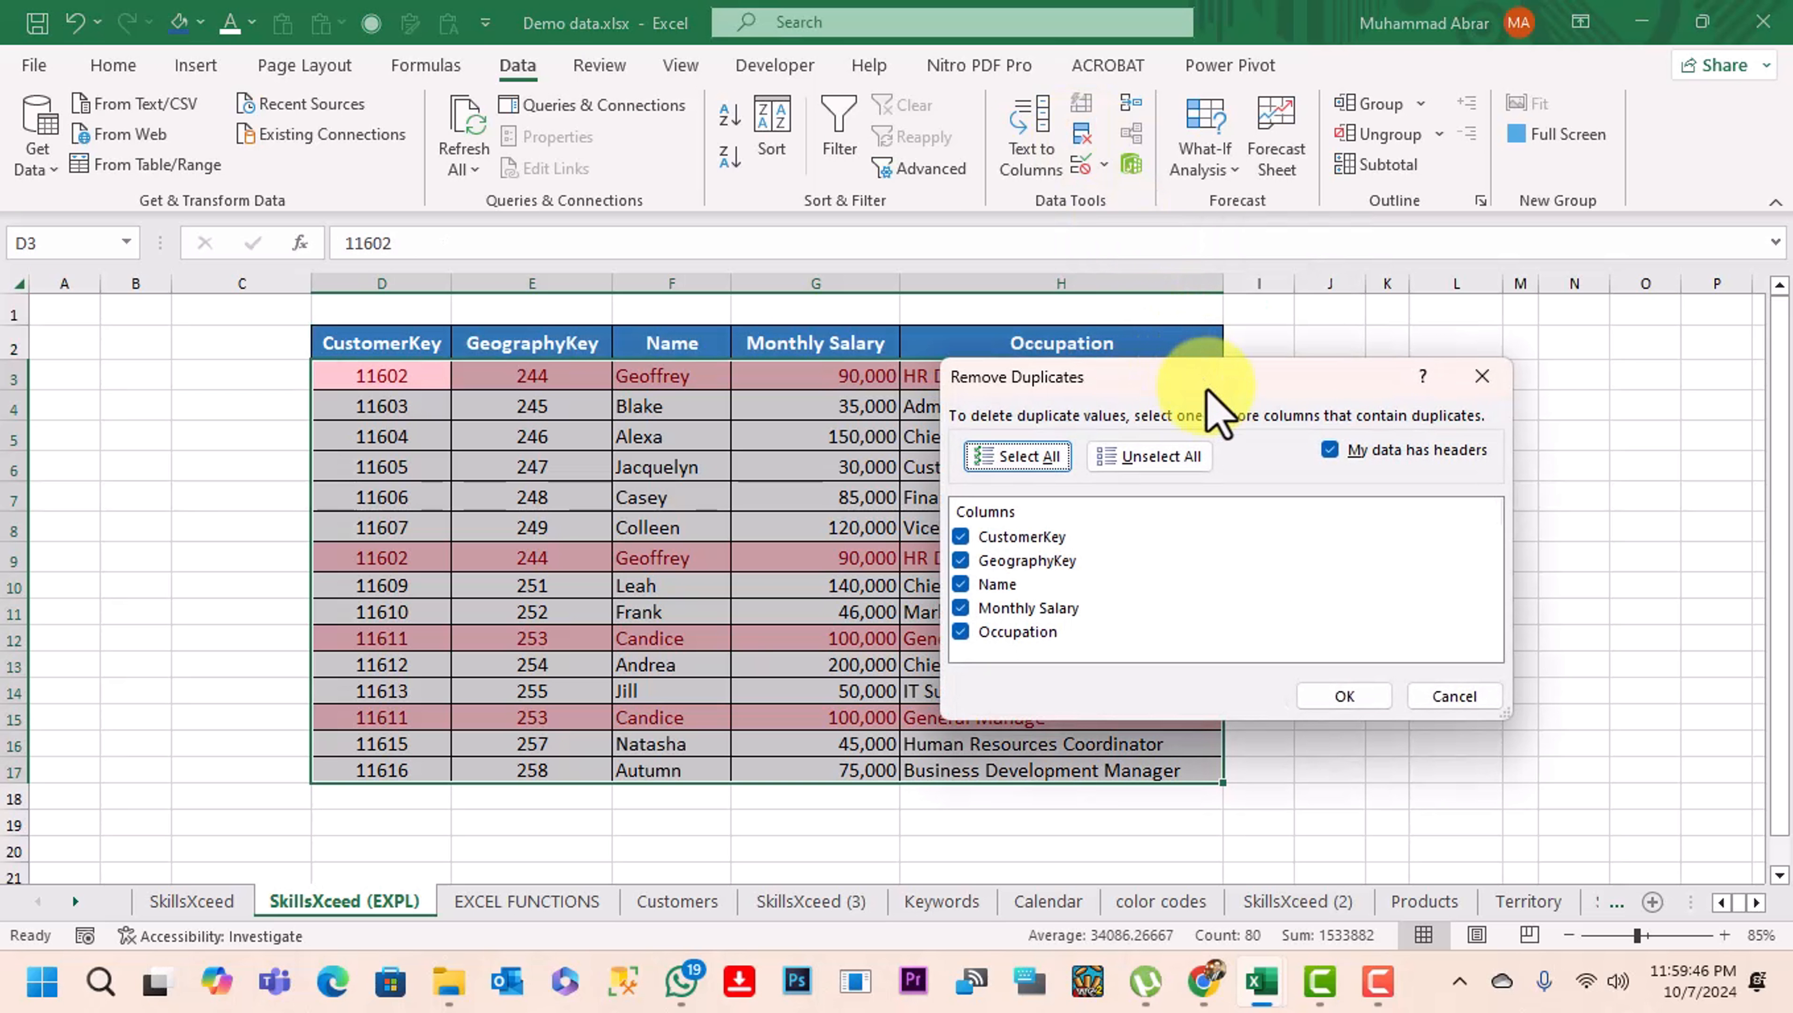
pyautogui.moveTo(1208, 389); pyautogui.dragTo(1197, 381)
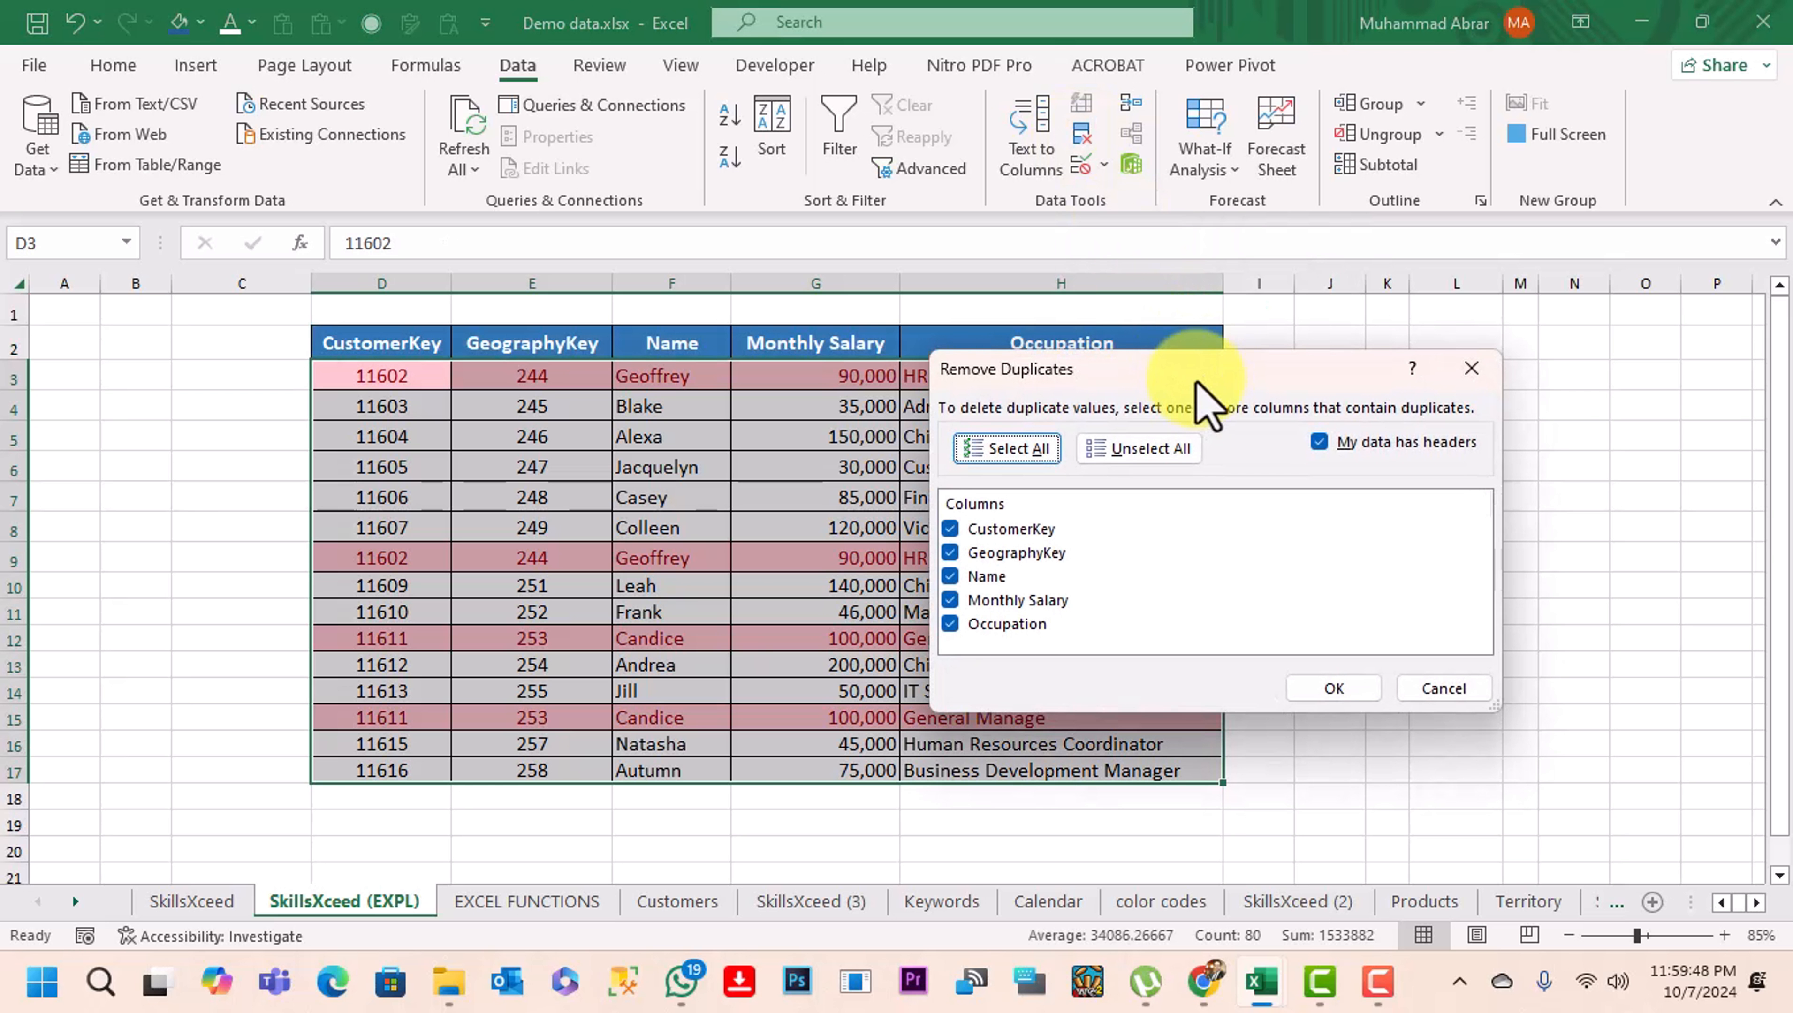
pyautogui.click(950, 624)
pyautogui.click(950, 600)
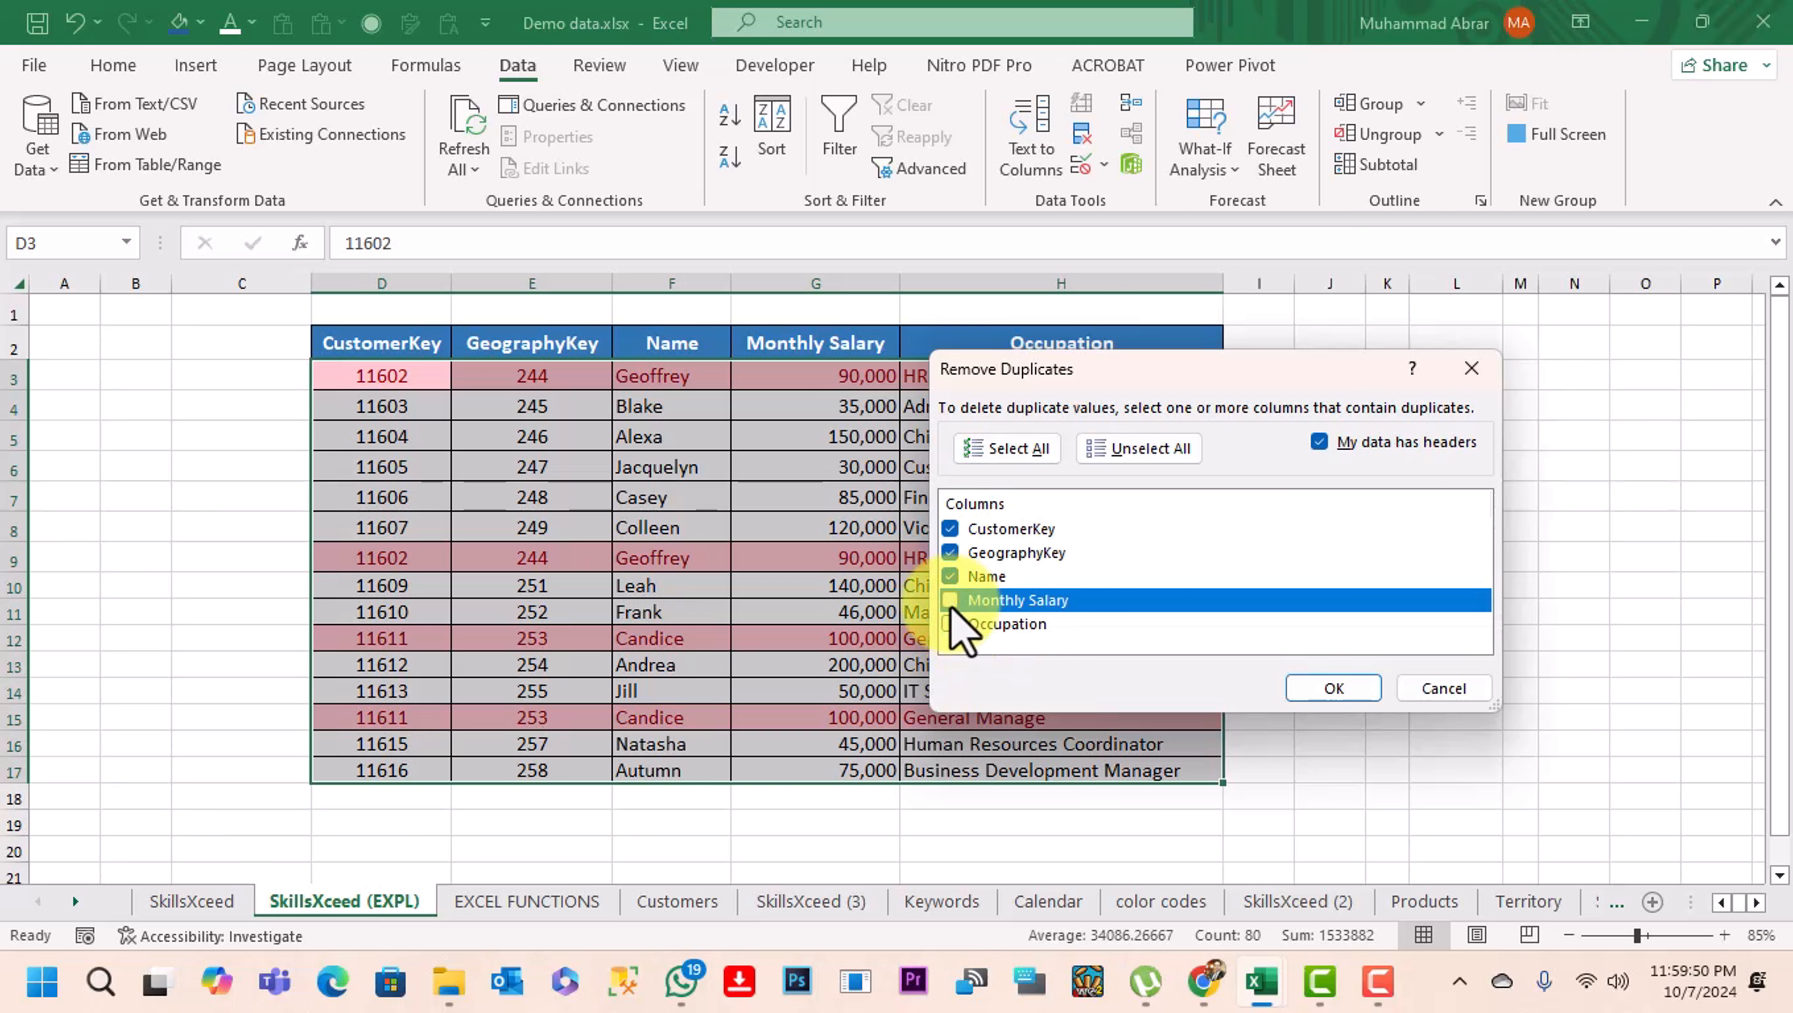
pyautogui.click(951, 624)
pyautogui.click(951, 601)
pyautogui.click(950, 578)
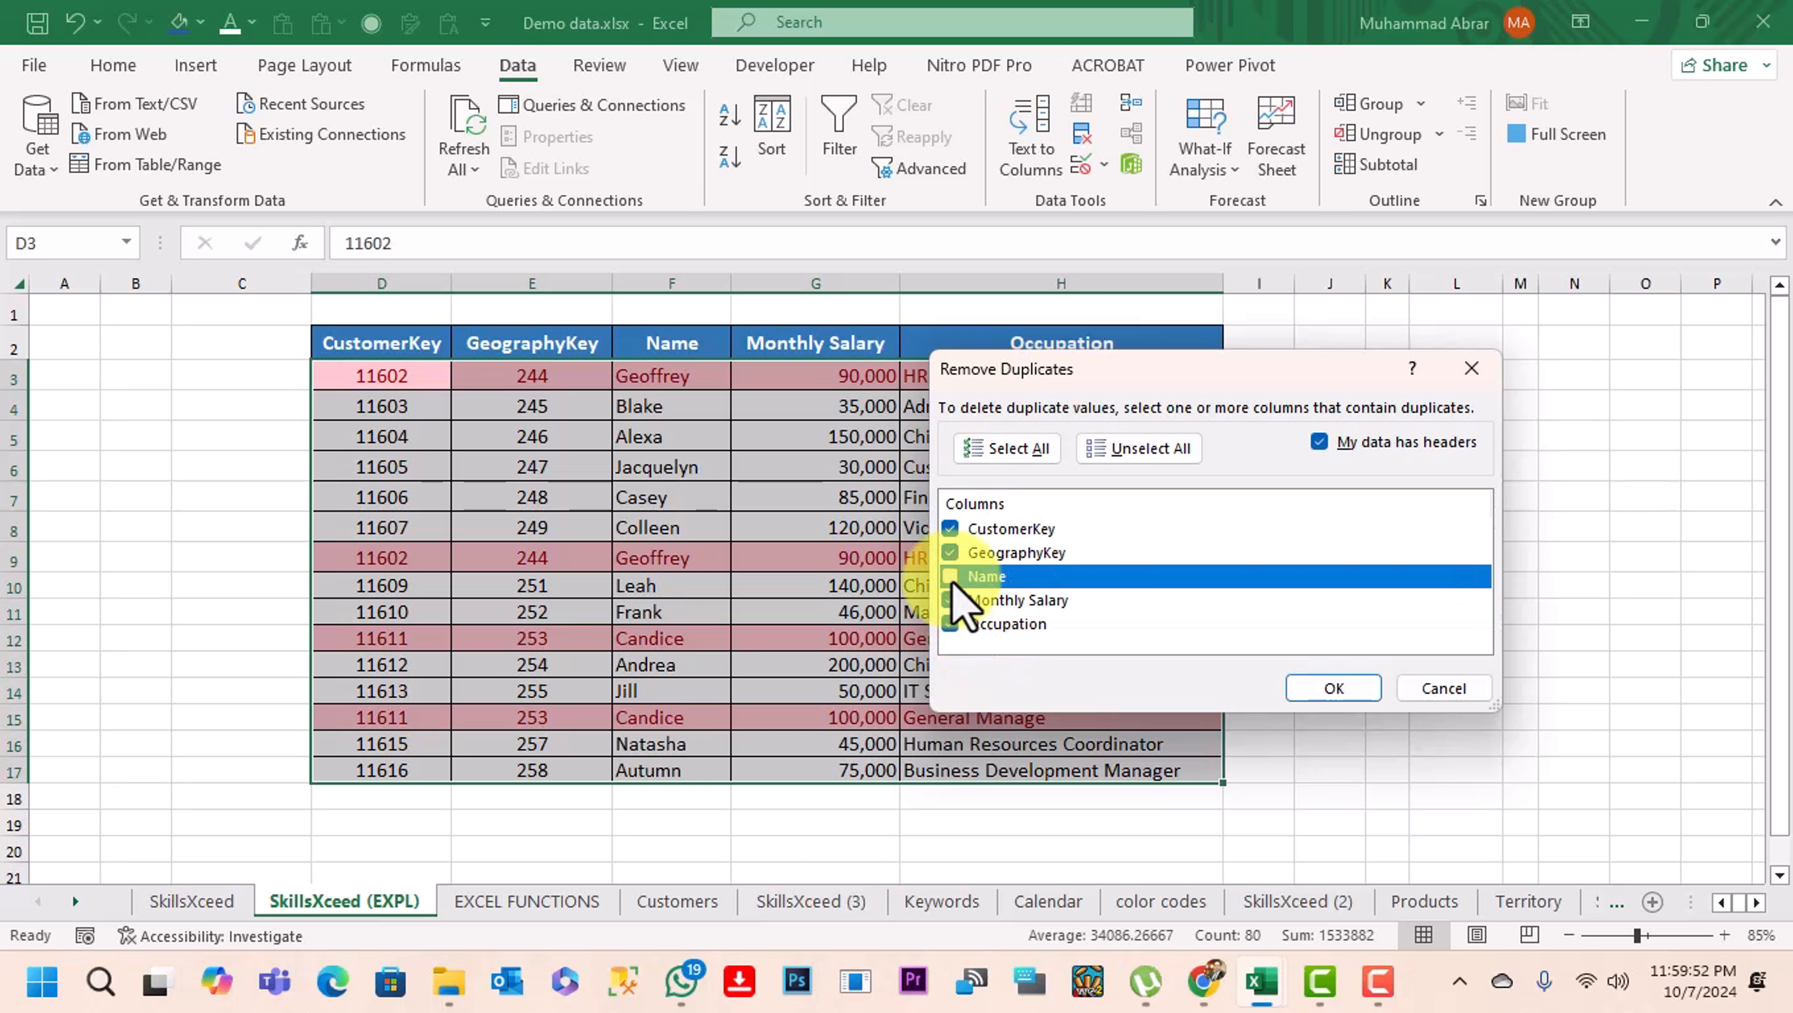
pyautogui.click(950, 600)
pyautogui.click(950, 576)
pyautogui.click(950, 601)
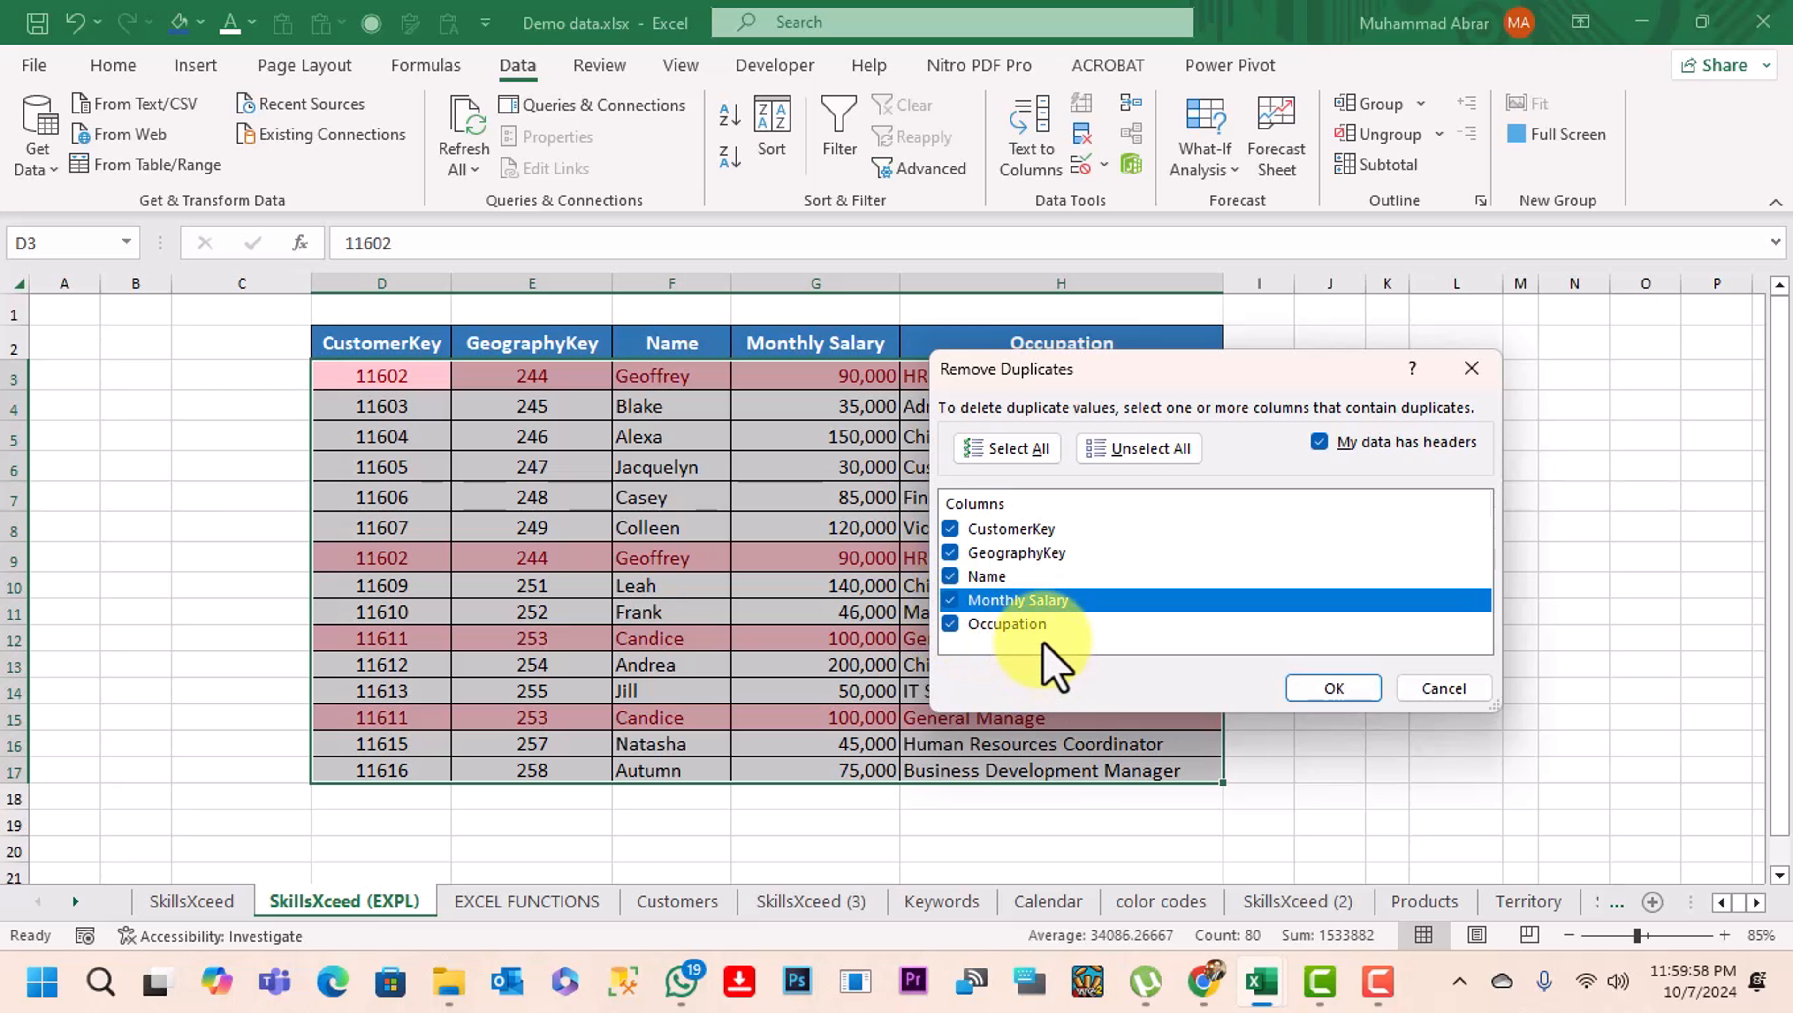
# Clear all columns from the duplicate check and include only CustomerKey
pyautogui.click(1128, 450)
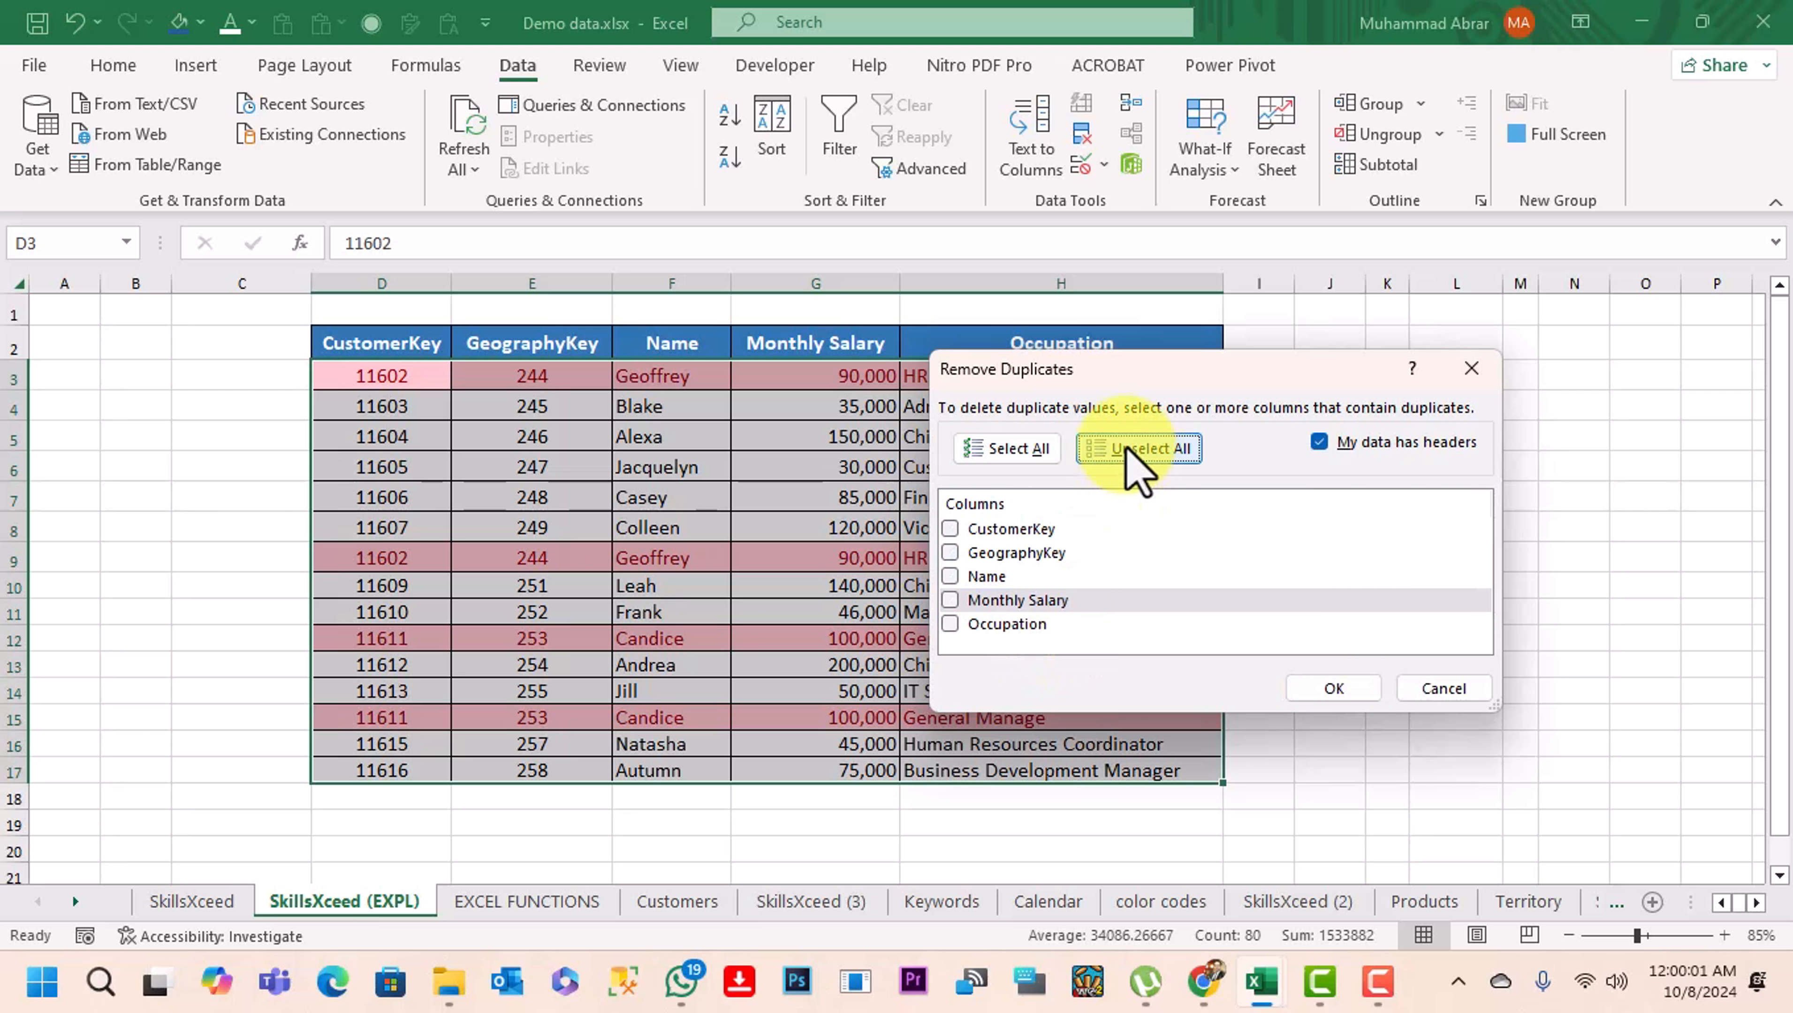
pyautogui.click(1041, 532)
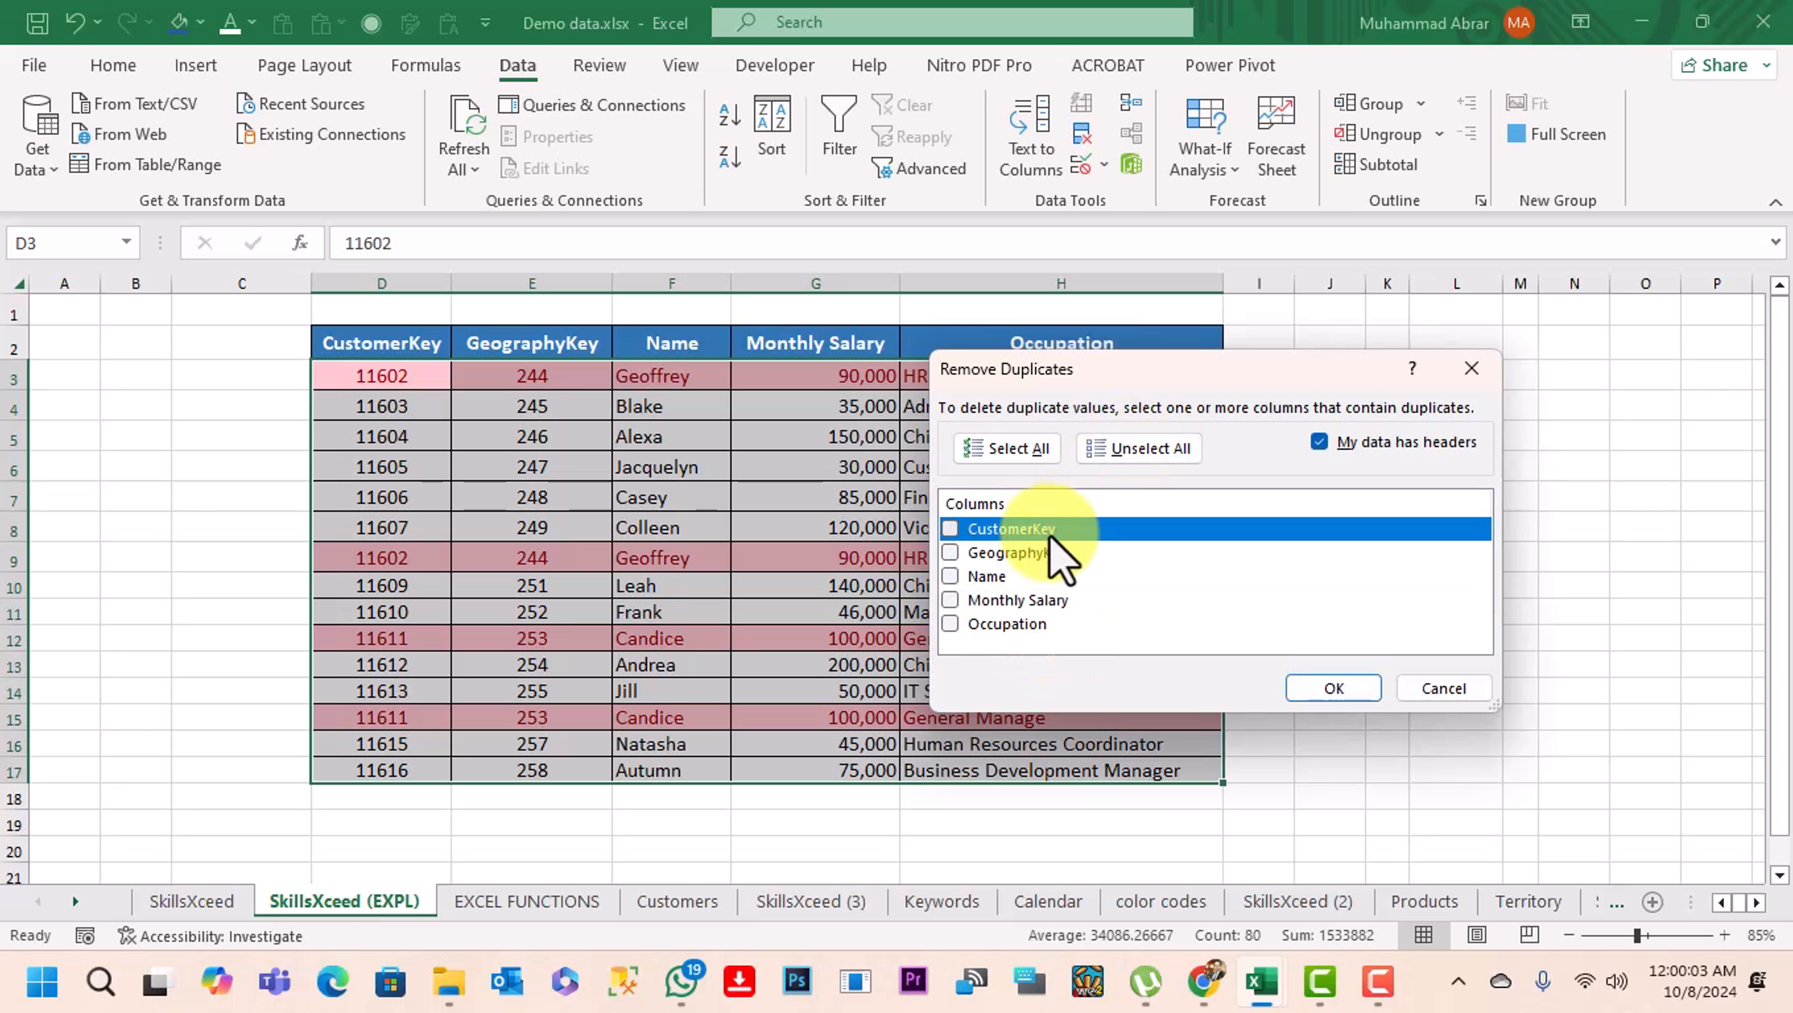
pyautogui.click(978, 529)
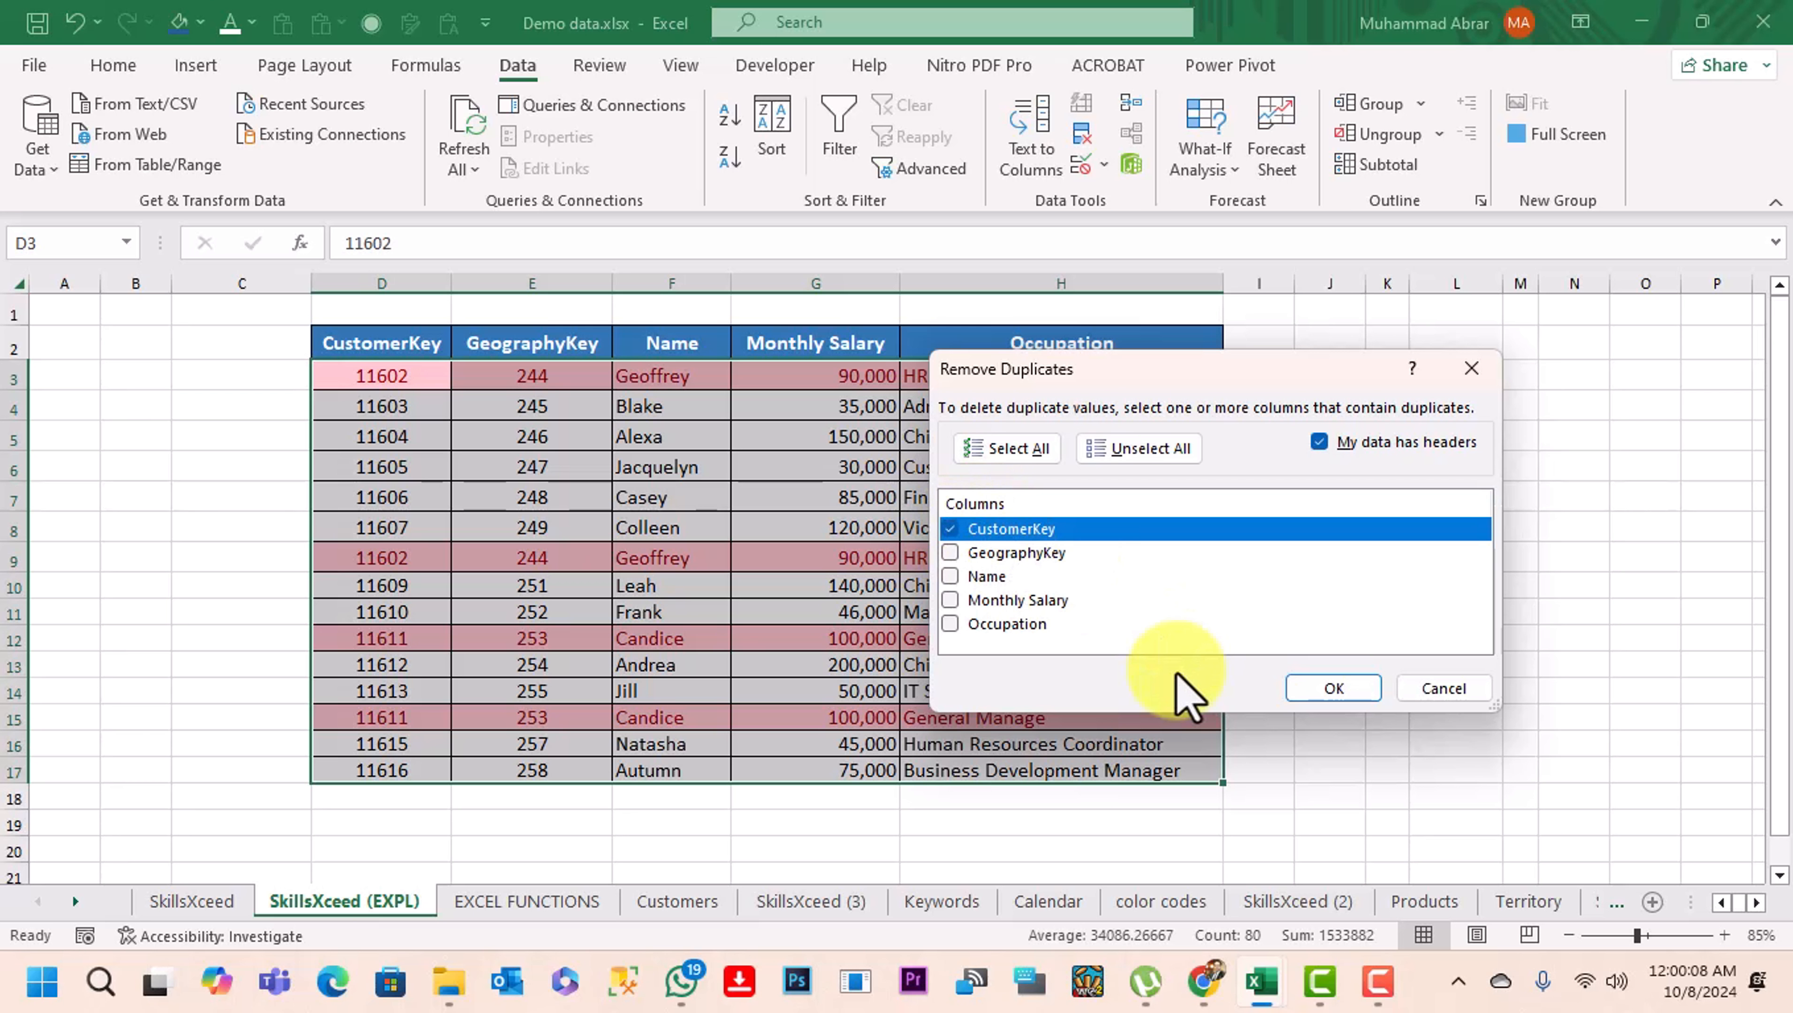
# Include all columns in the duplicate check and remove the duplicate rows from the table
pyautogui.click(1039, 447)
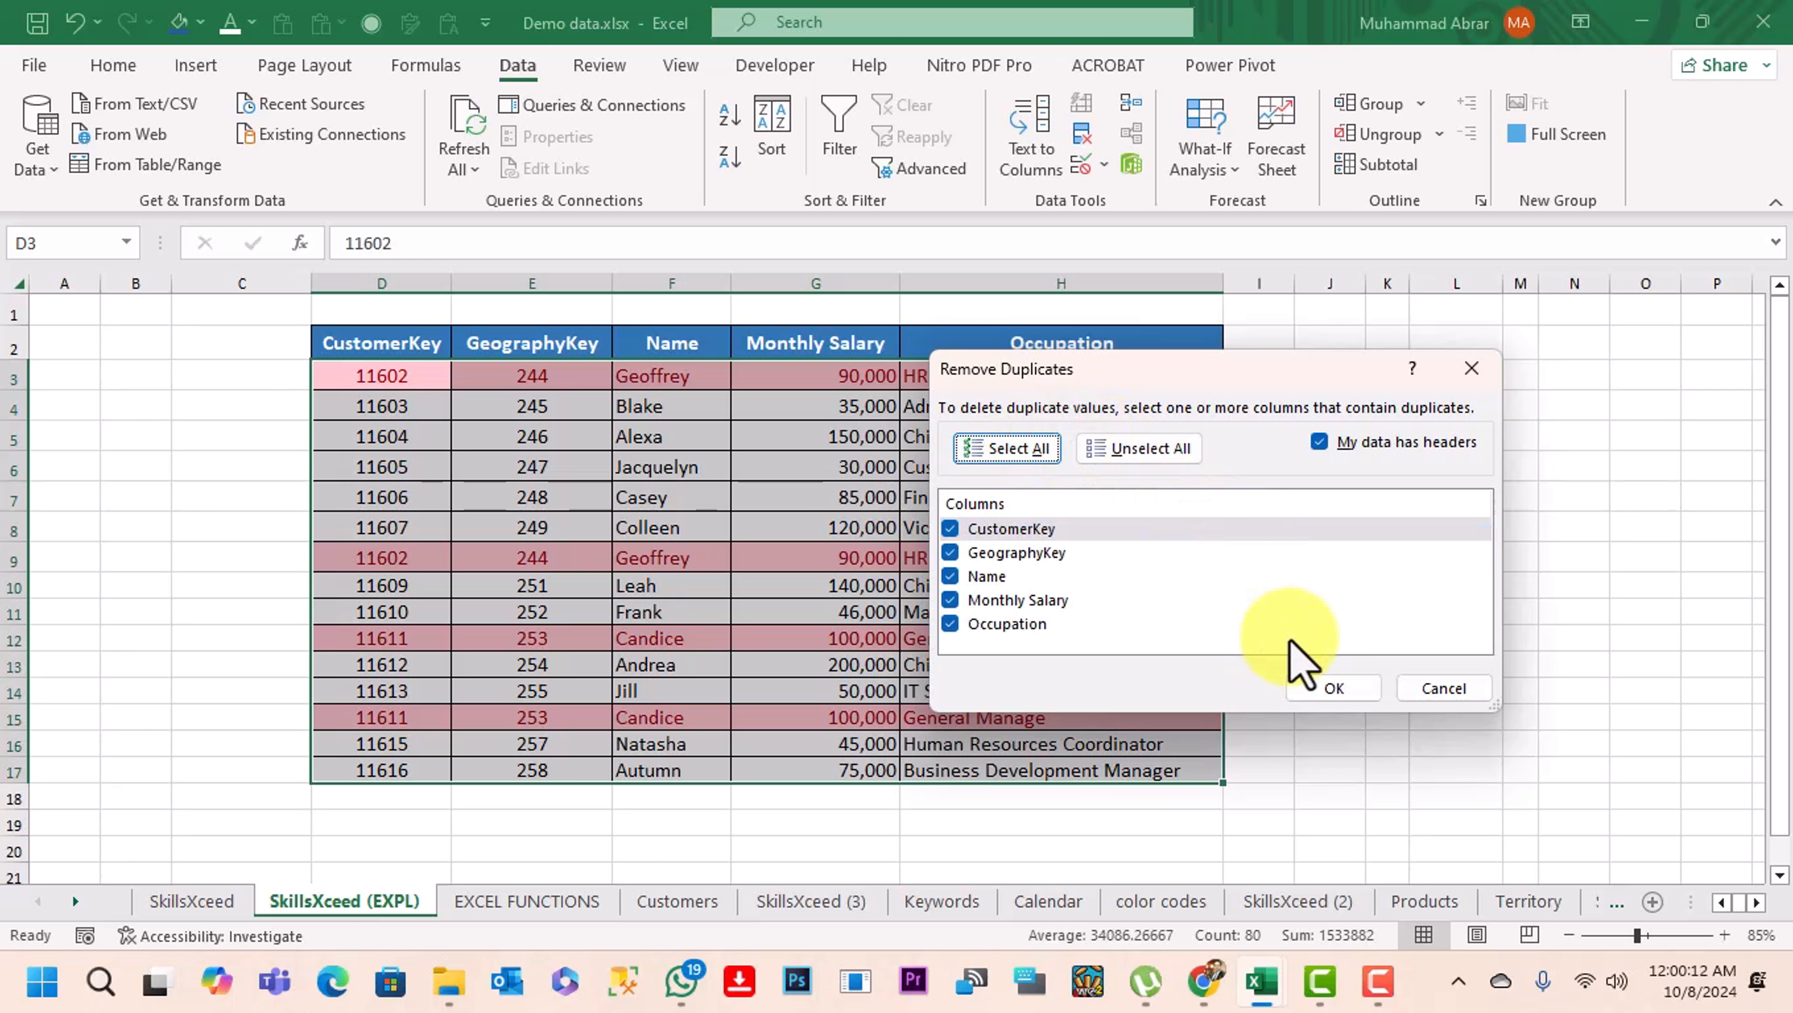
pyautogui.click(1341, 689)
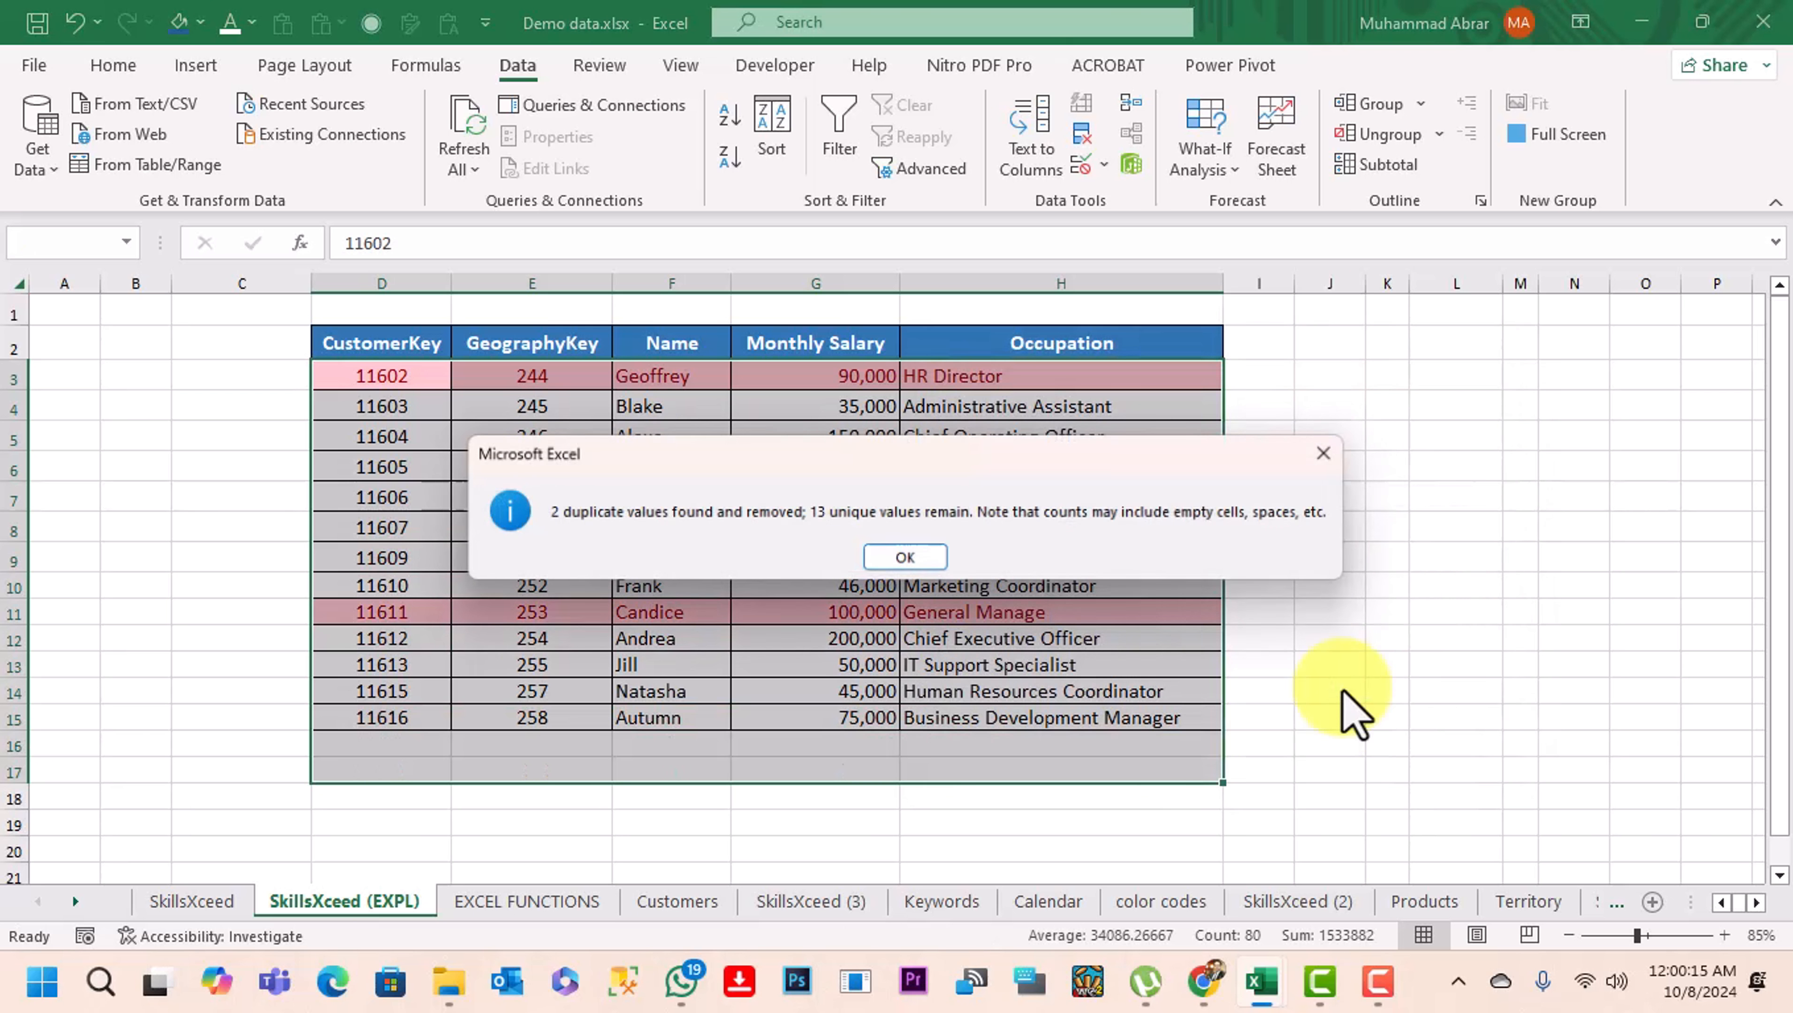
pyautogui.click(907, 559)
pyautogui.click(1525, 674)
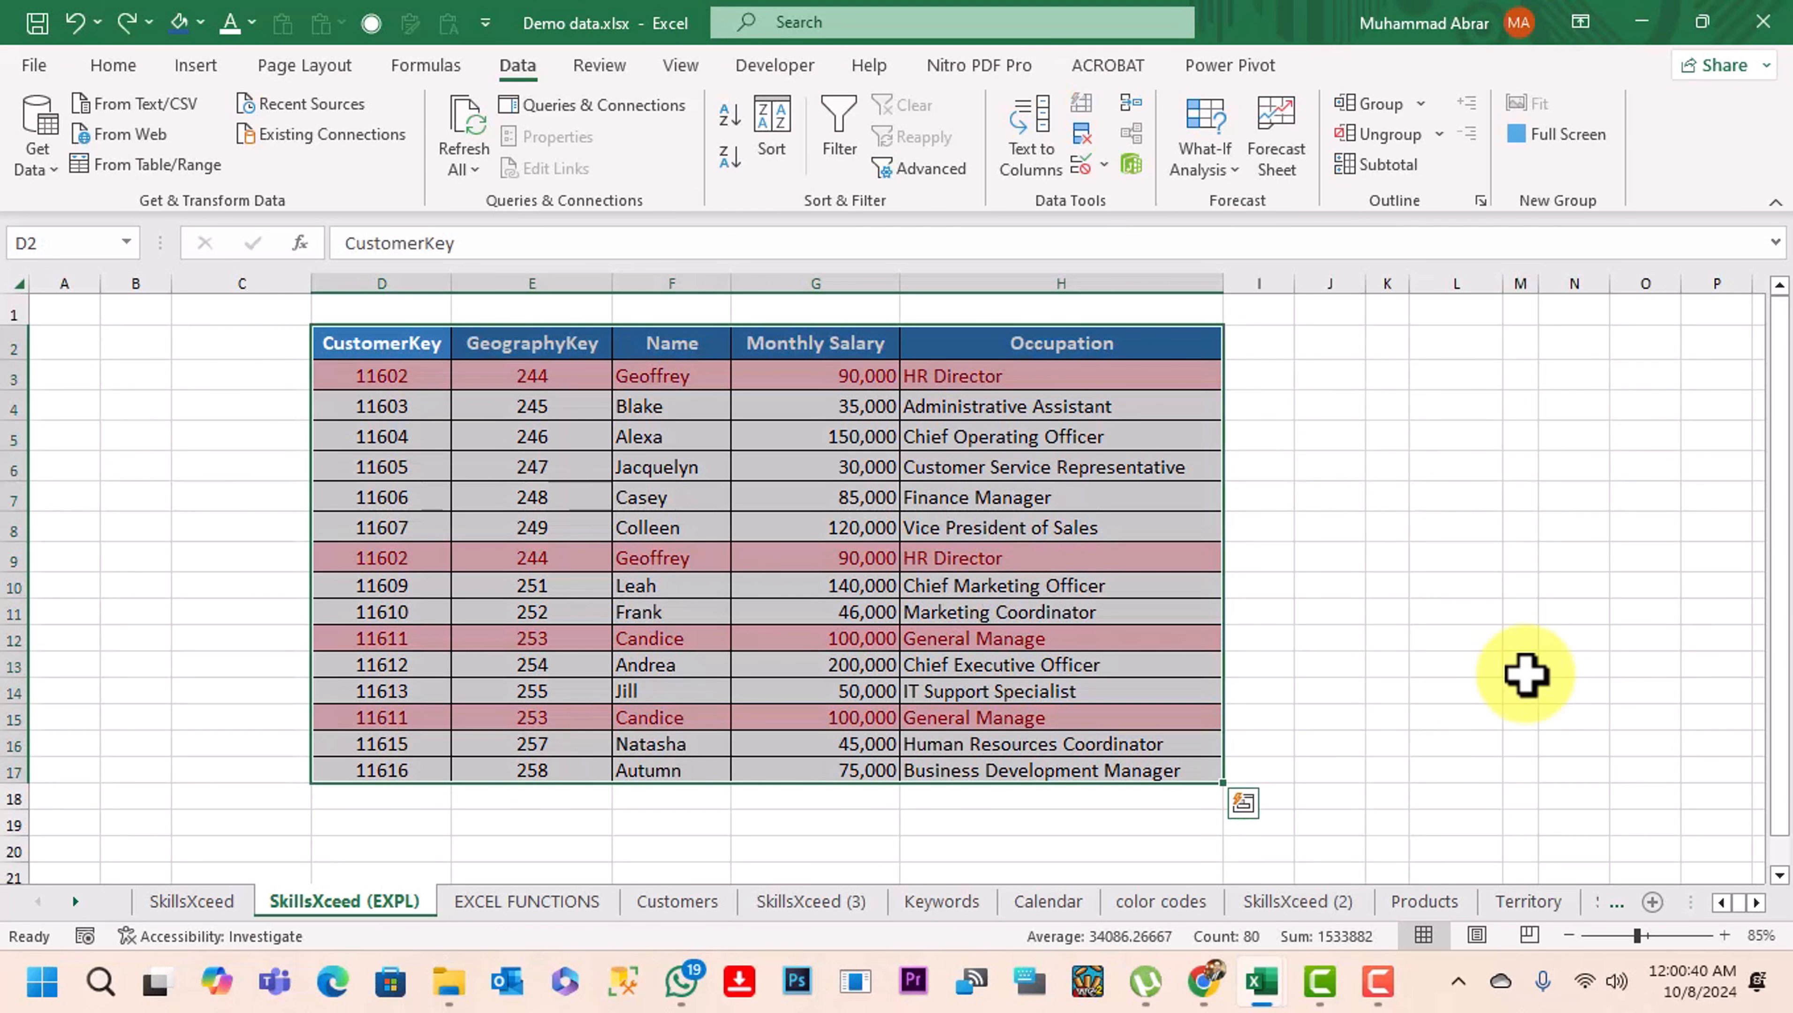
pyautogui.click(1515, 643)
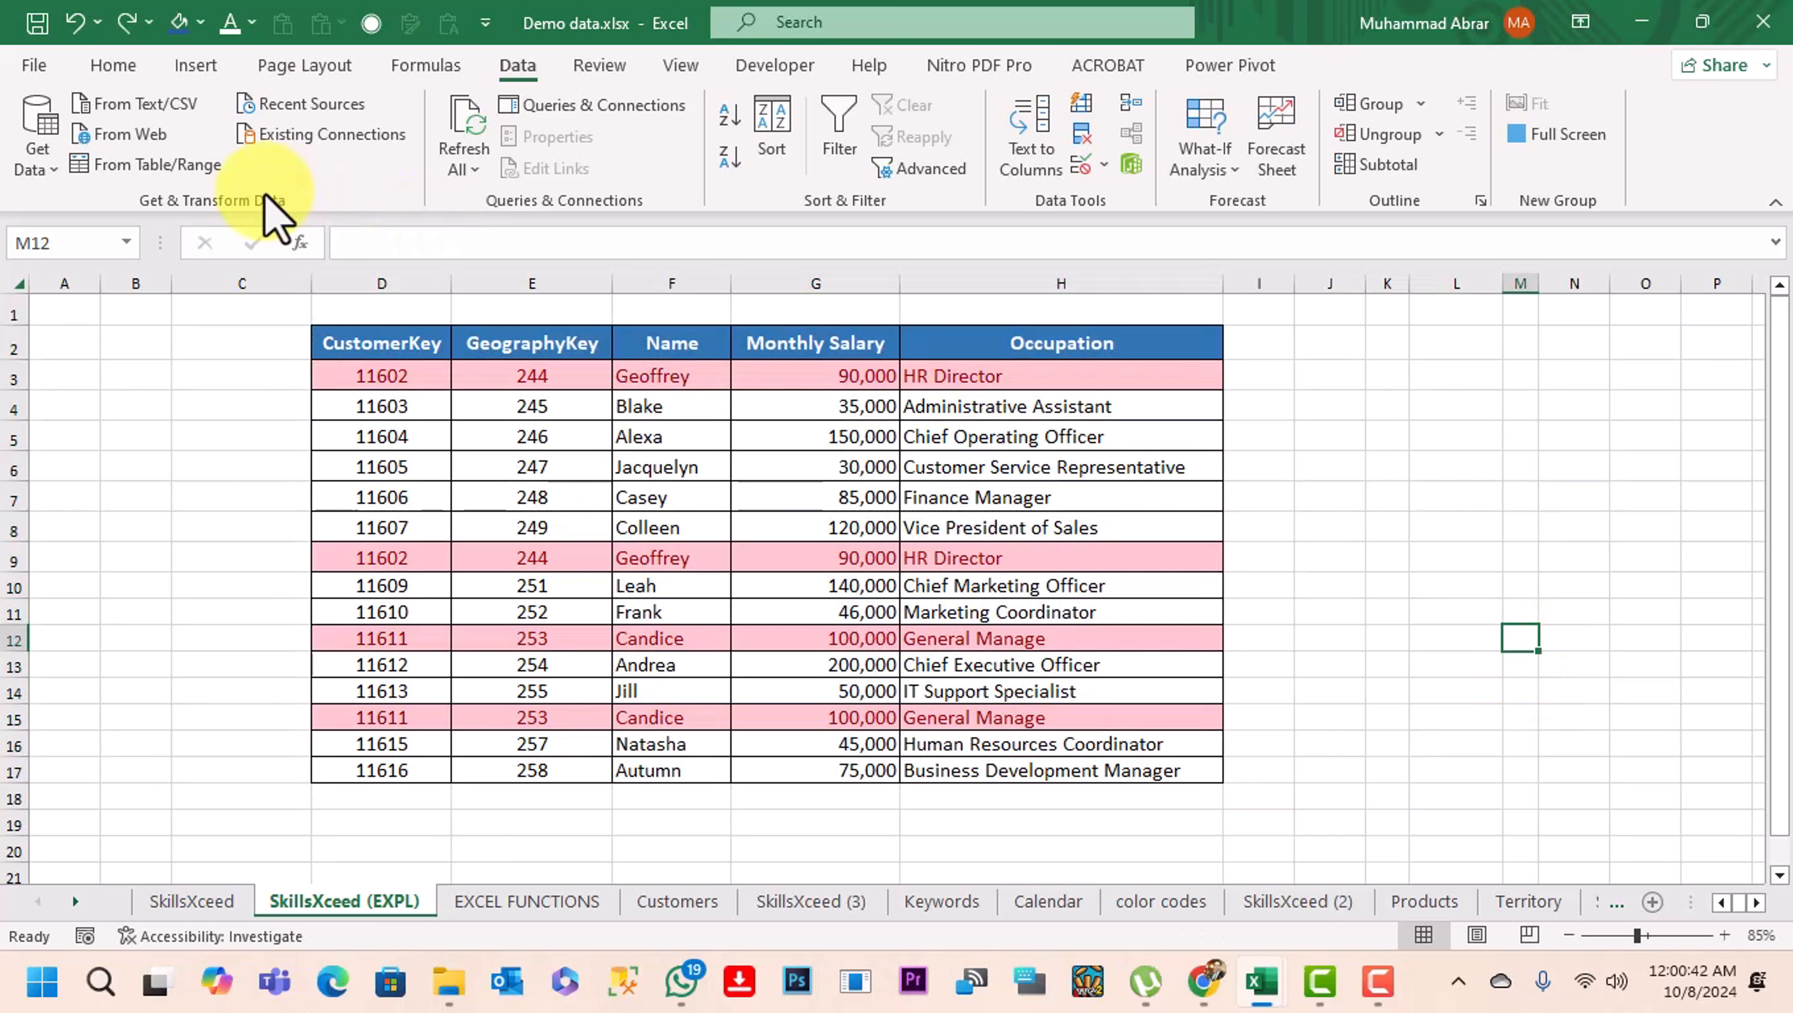
# Add filters to the table's header row, from CustomerKey to Occupation
pyautogui.moveTo(354, 343); pyautogui.dragTo(1019, 348)
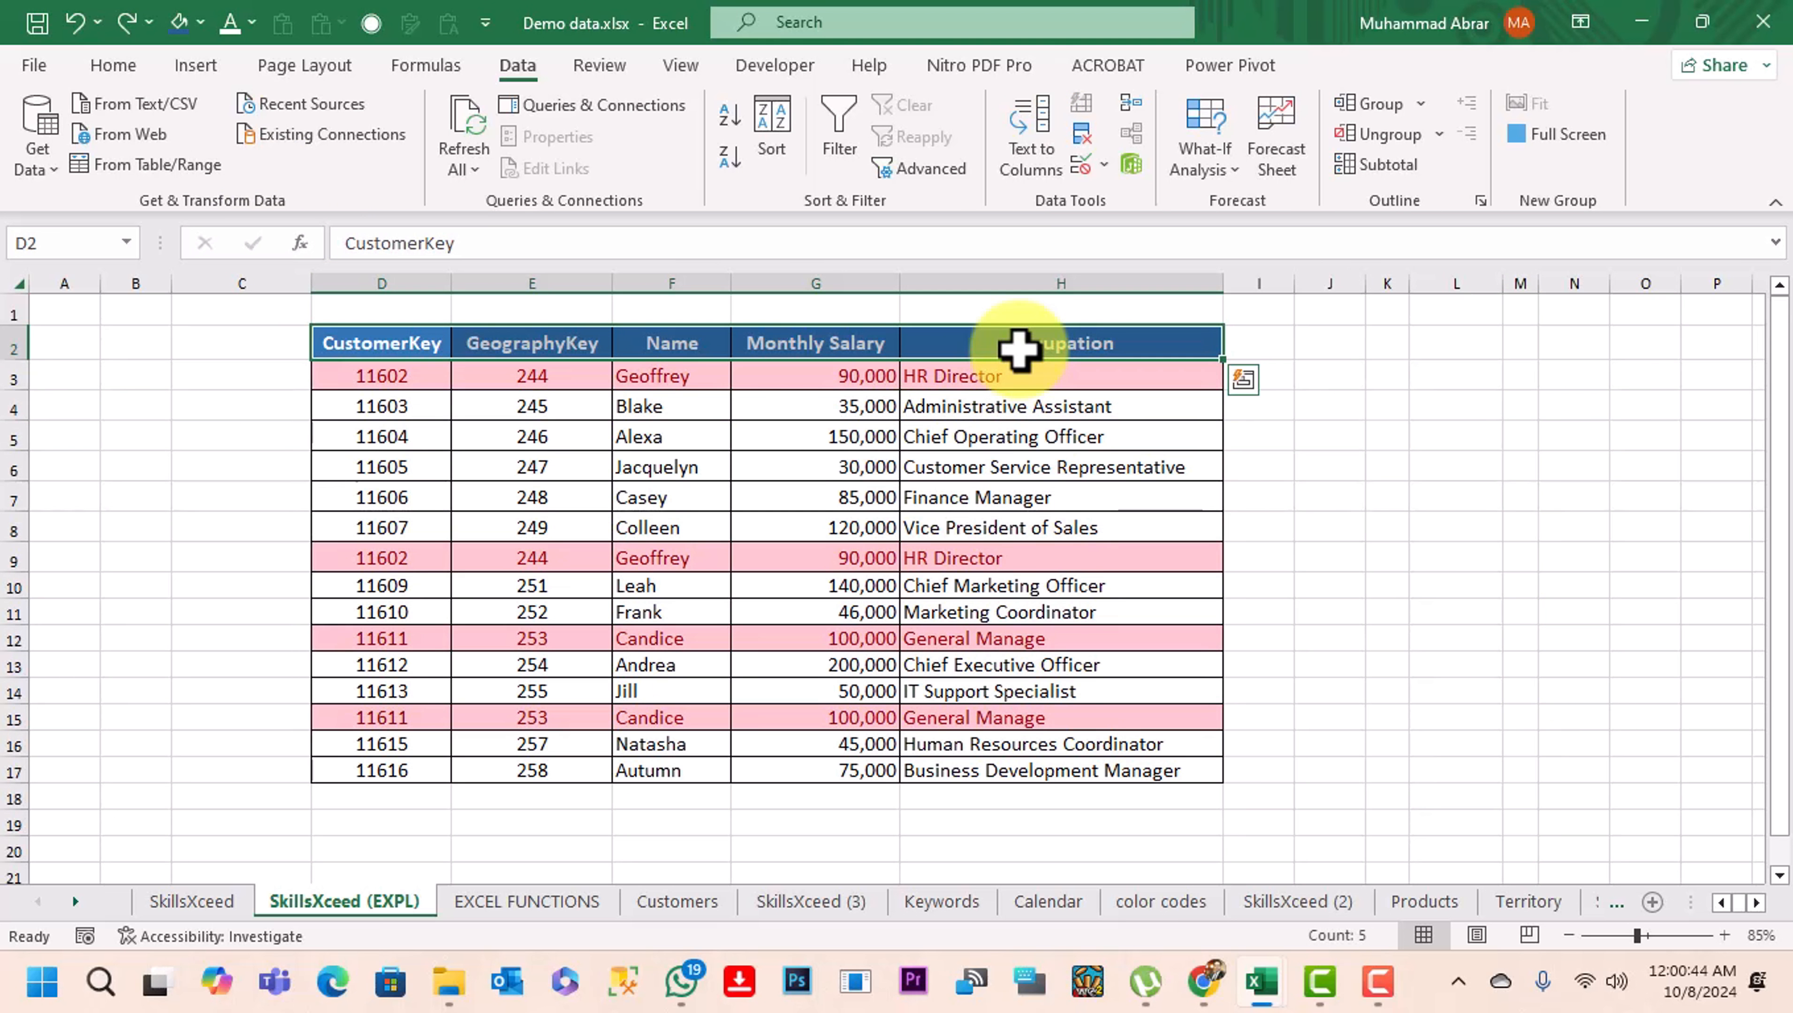
pyautogui.hotkey('ctrl', 'shift', 'l')
pyautogui.click(1475, 547)
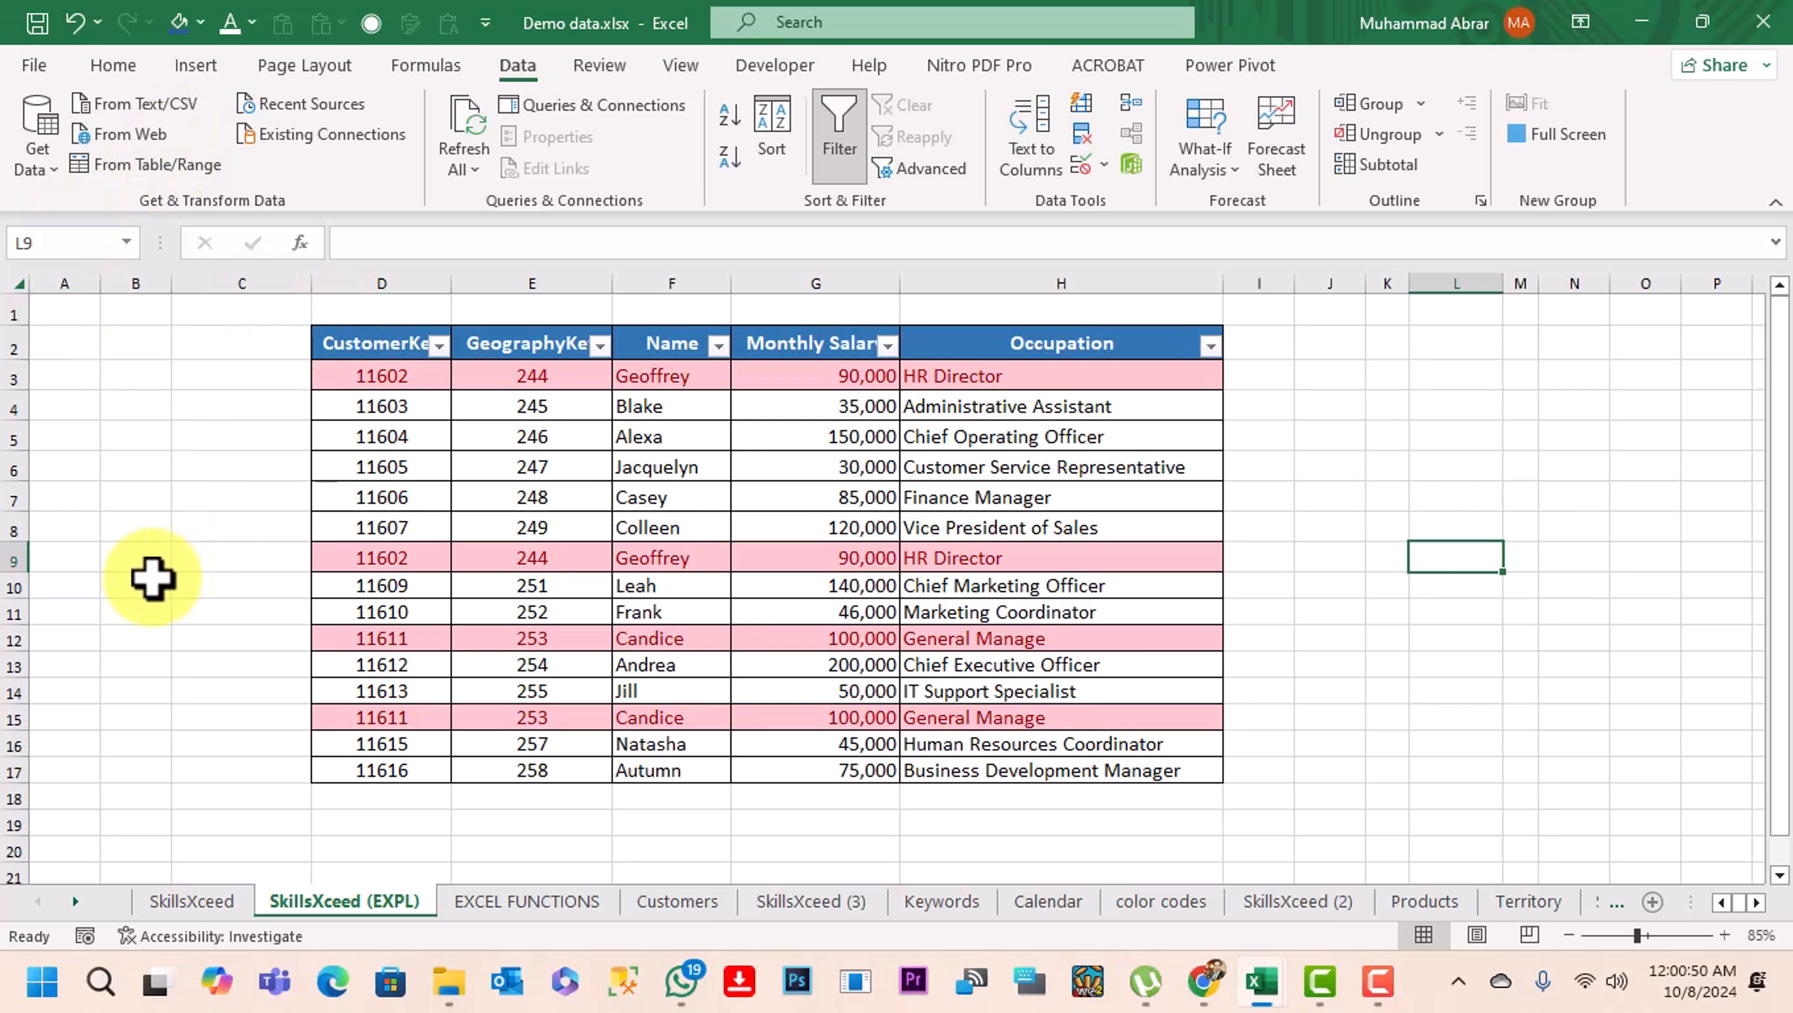
pyautogui.click(1482, 639)
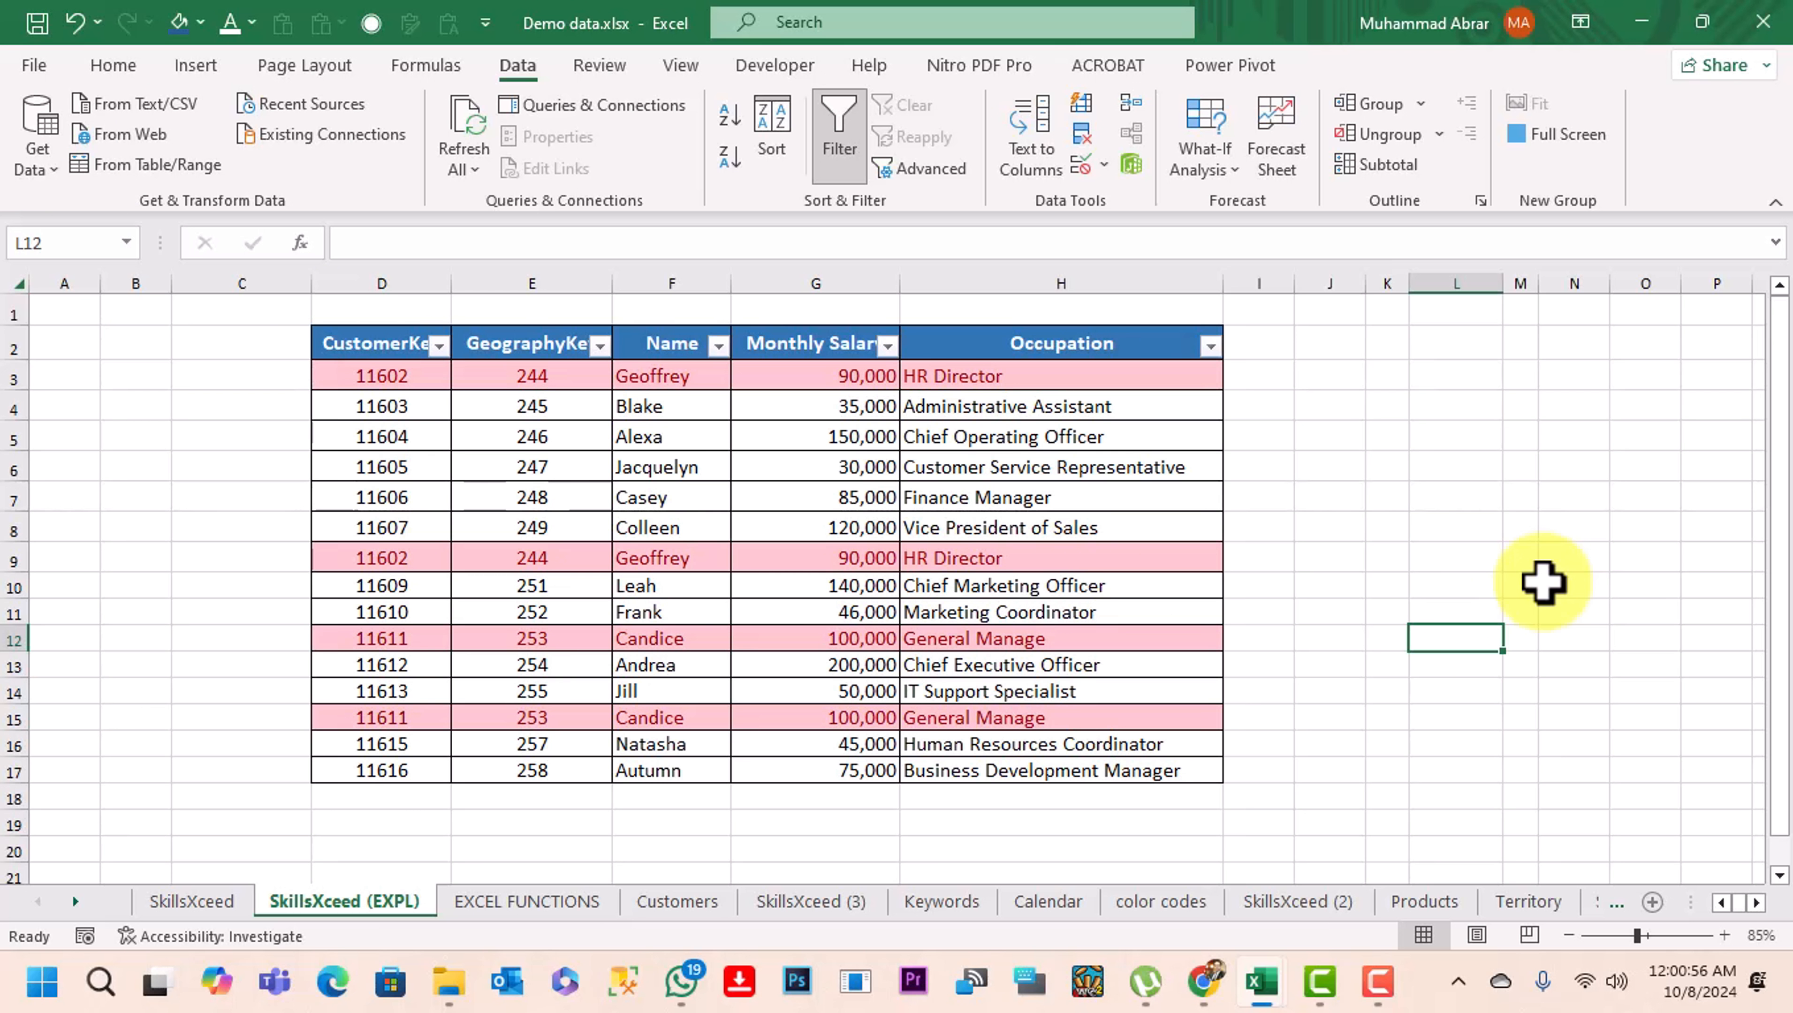
# Filter the CustomerKey column by cell color to show only the rows with No Fill
pyautogui.click(440, 345)
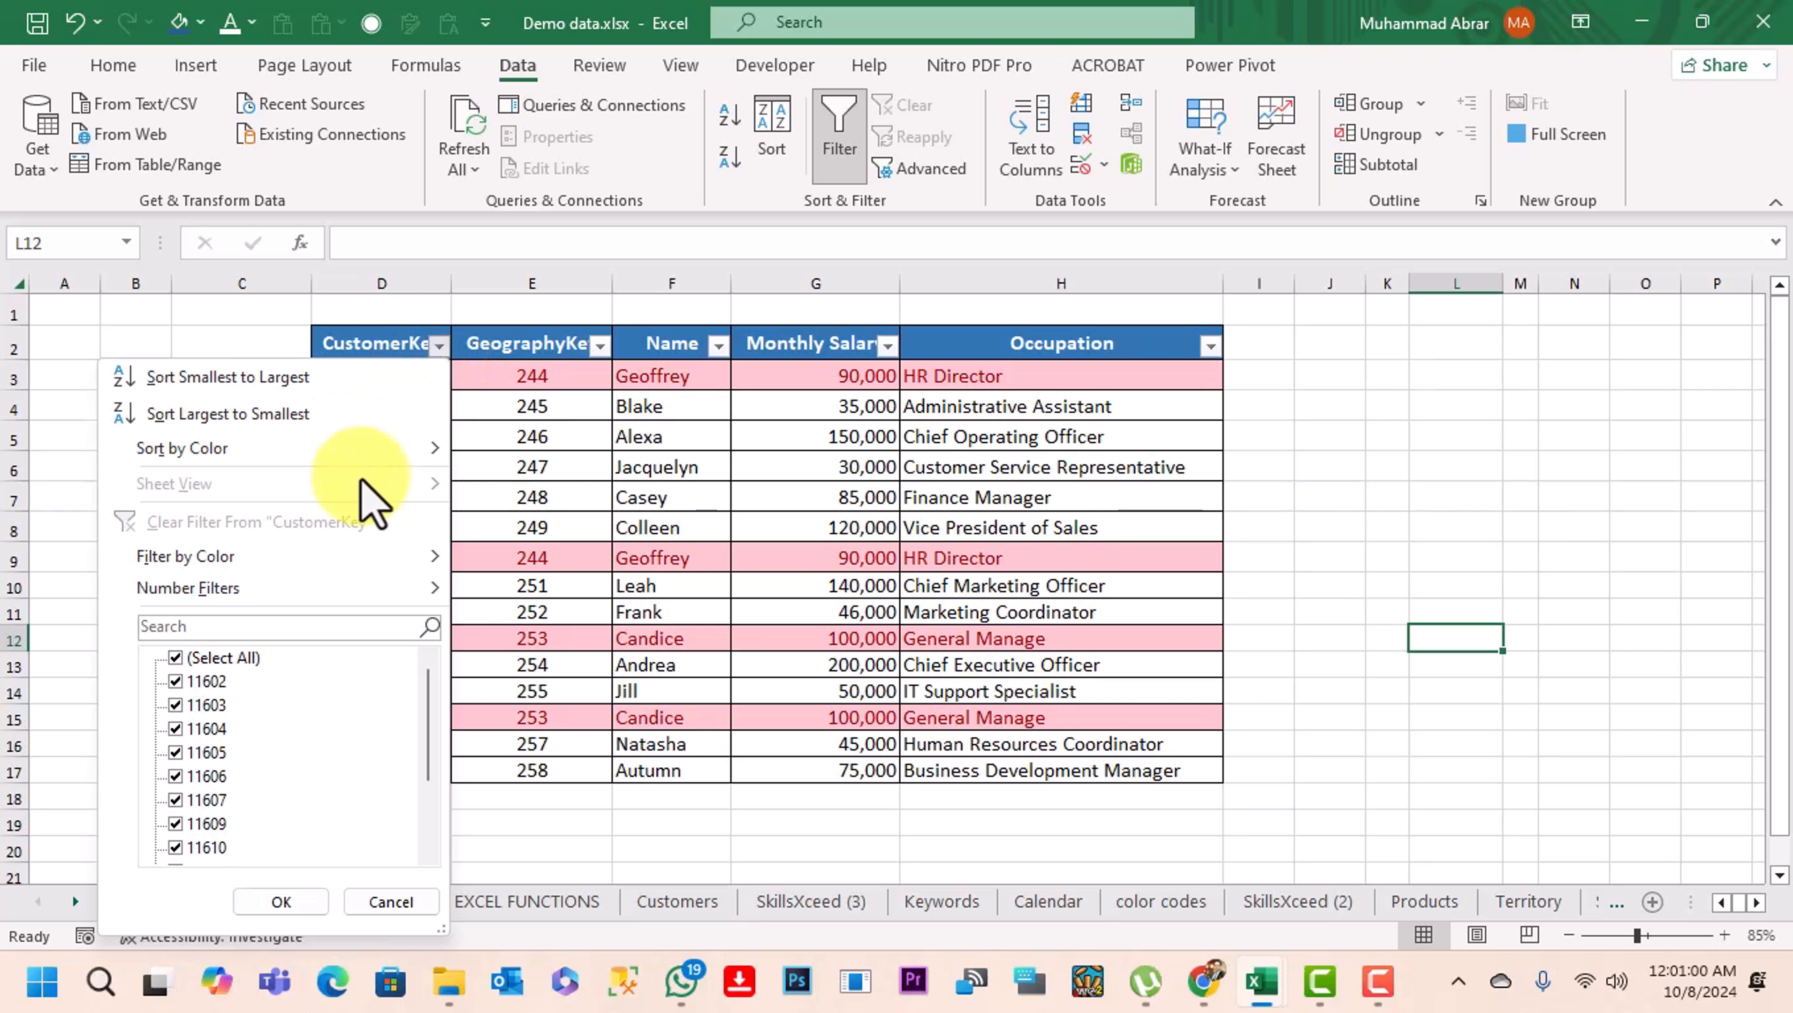
pyautogui.moveTo(380, 564)
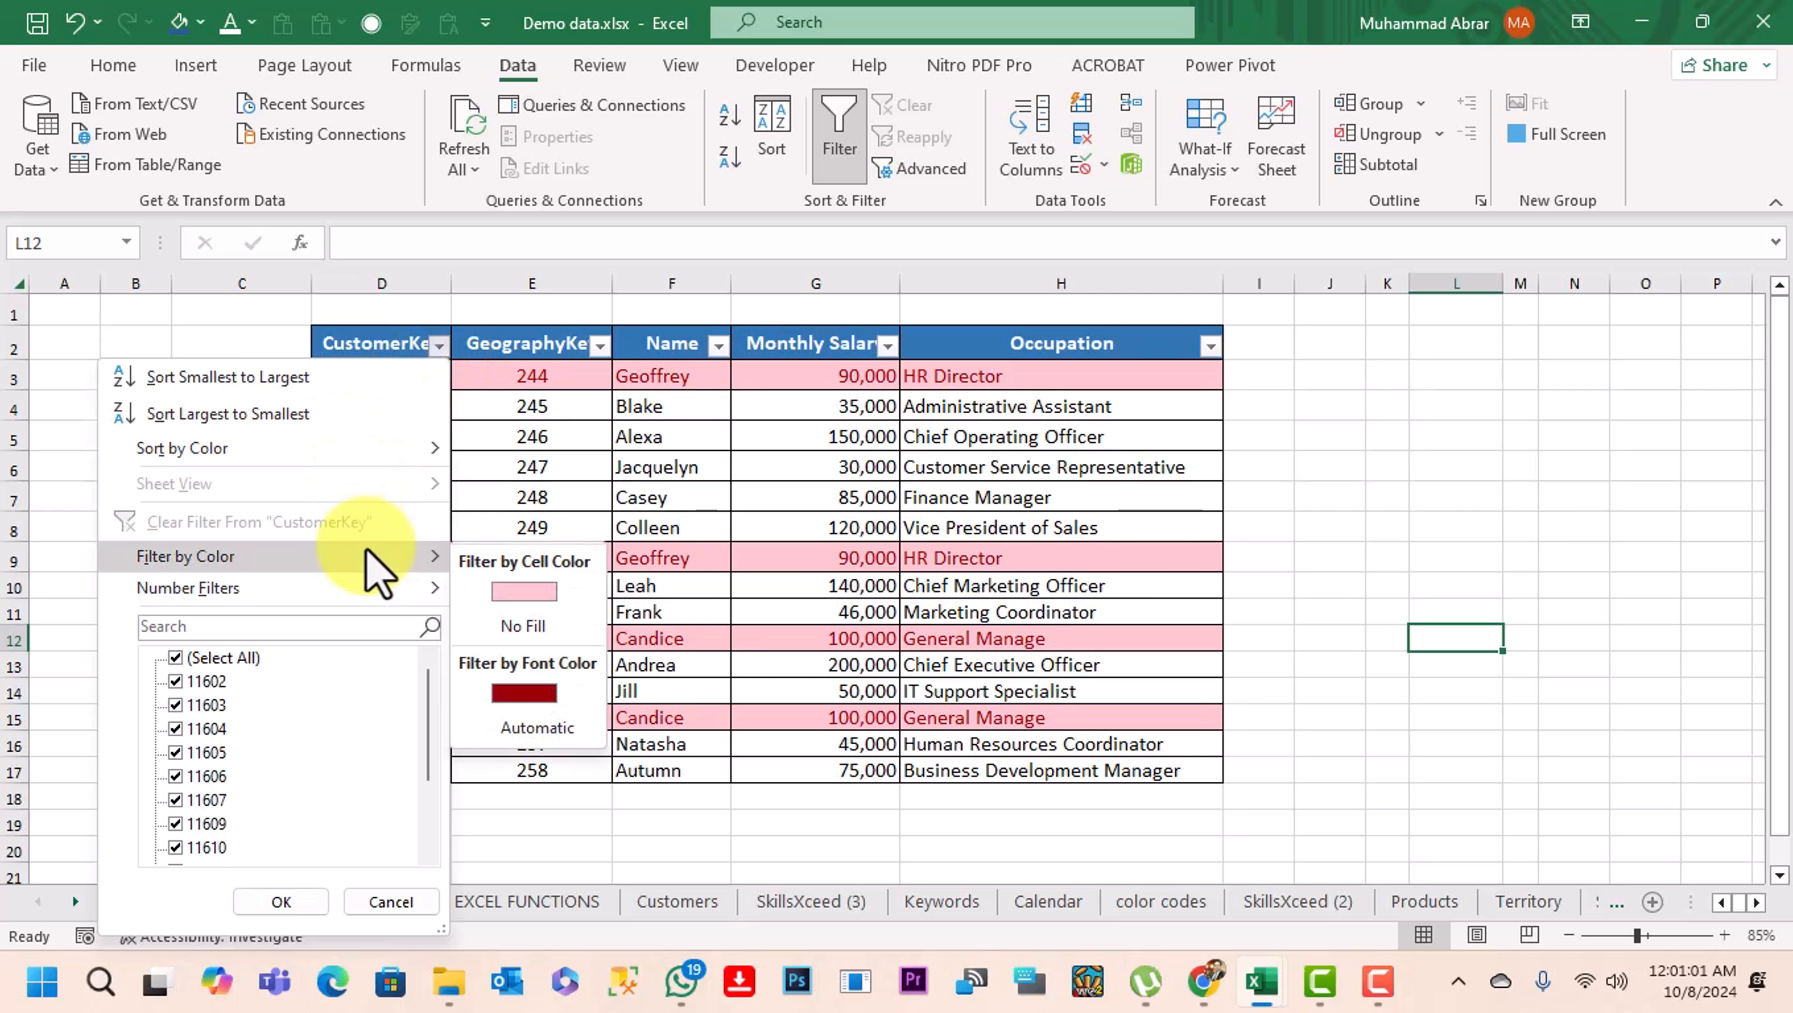
pyautogui.click(530, 627)
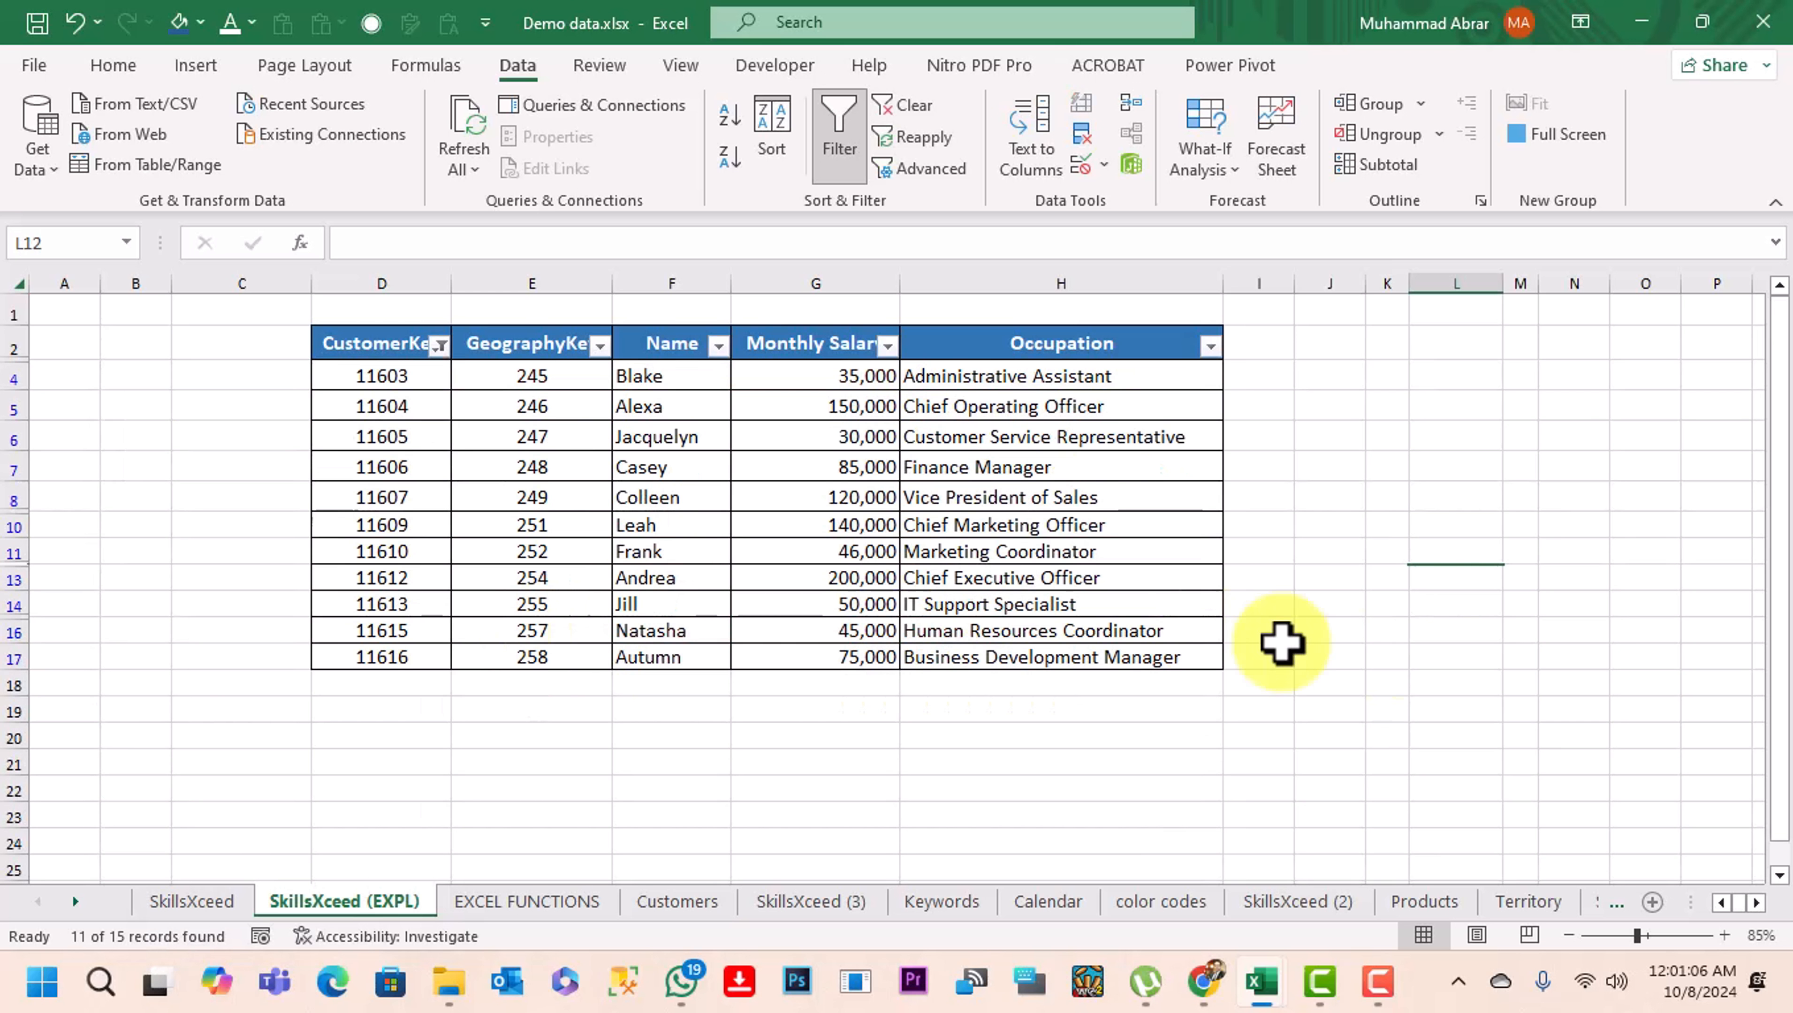
pyautogui.click(1461, 656)
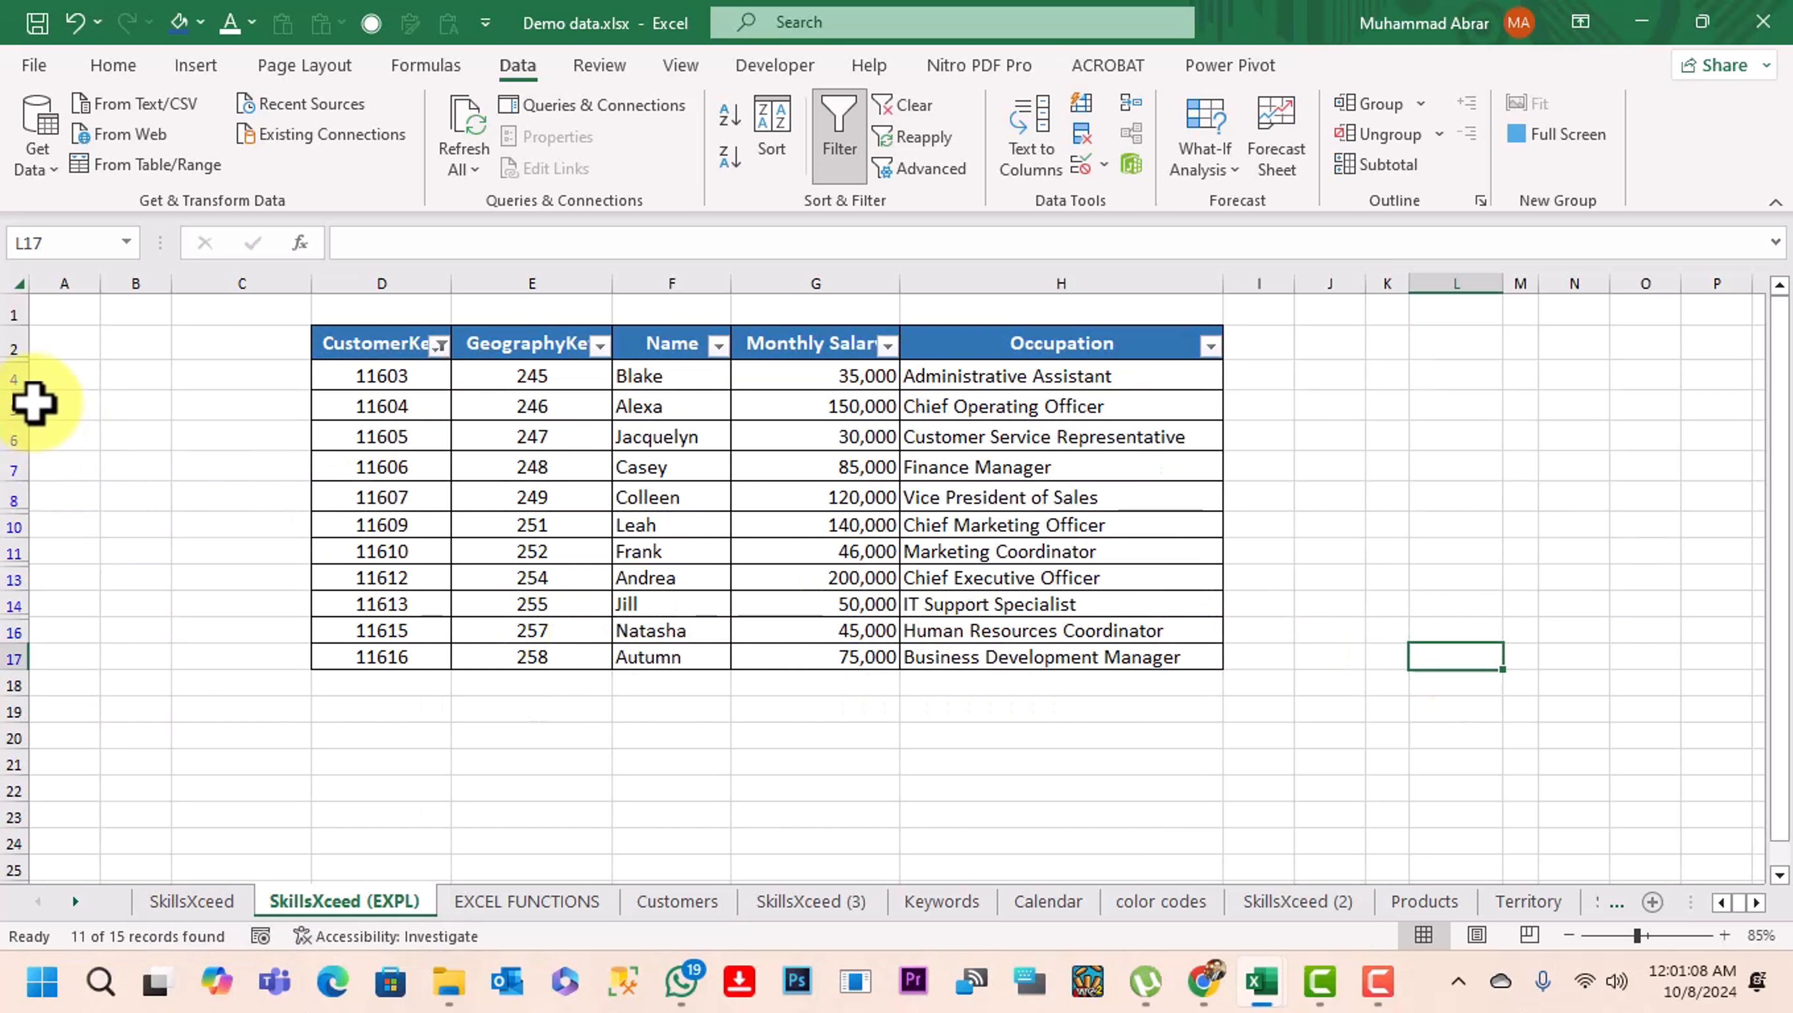
# Delete the filtered rows 4 through 17 and clear the filter from the CustomerKey column
pyautogui.moveTo(14, 378); pyautogui.dragTo(11, 660)
pyautogui.hotkey('ctrl', '-')
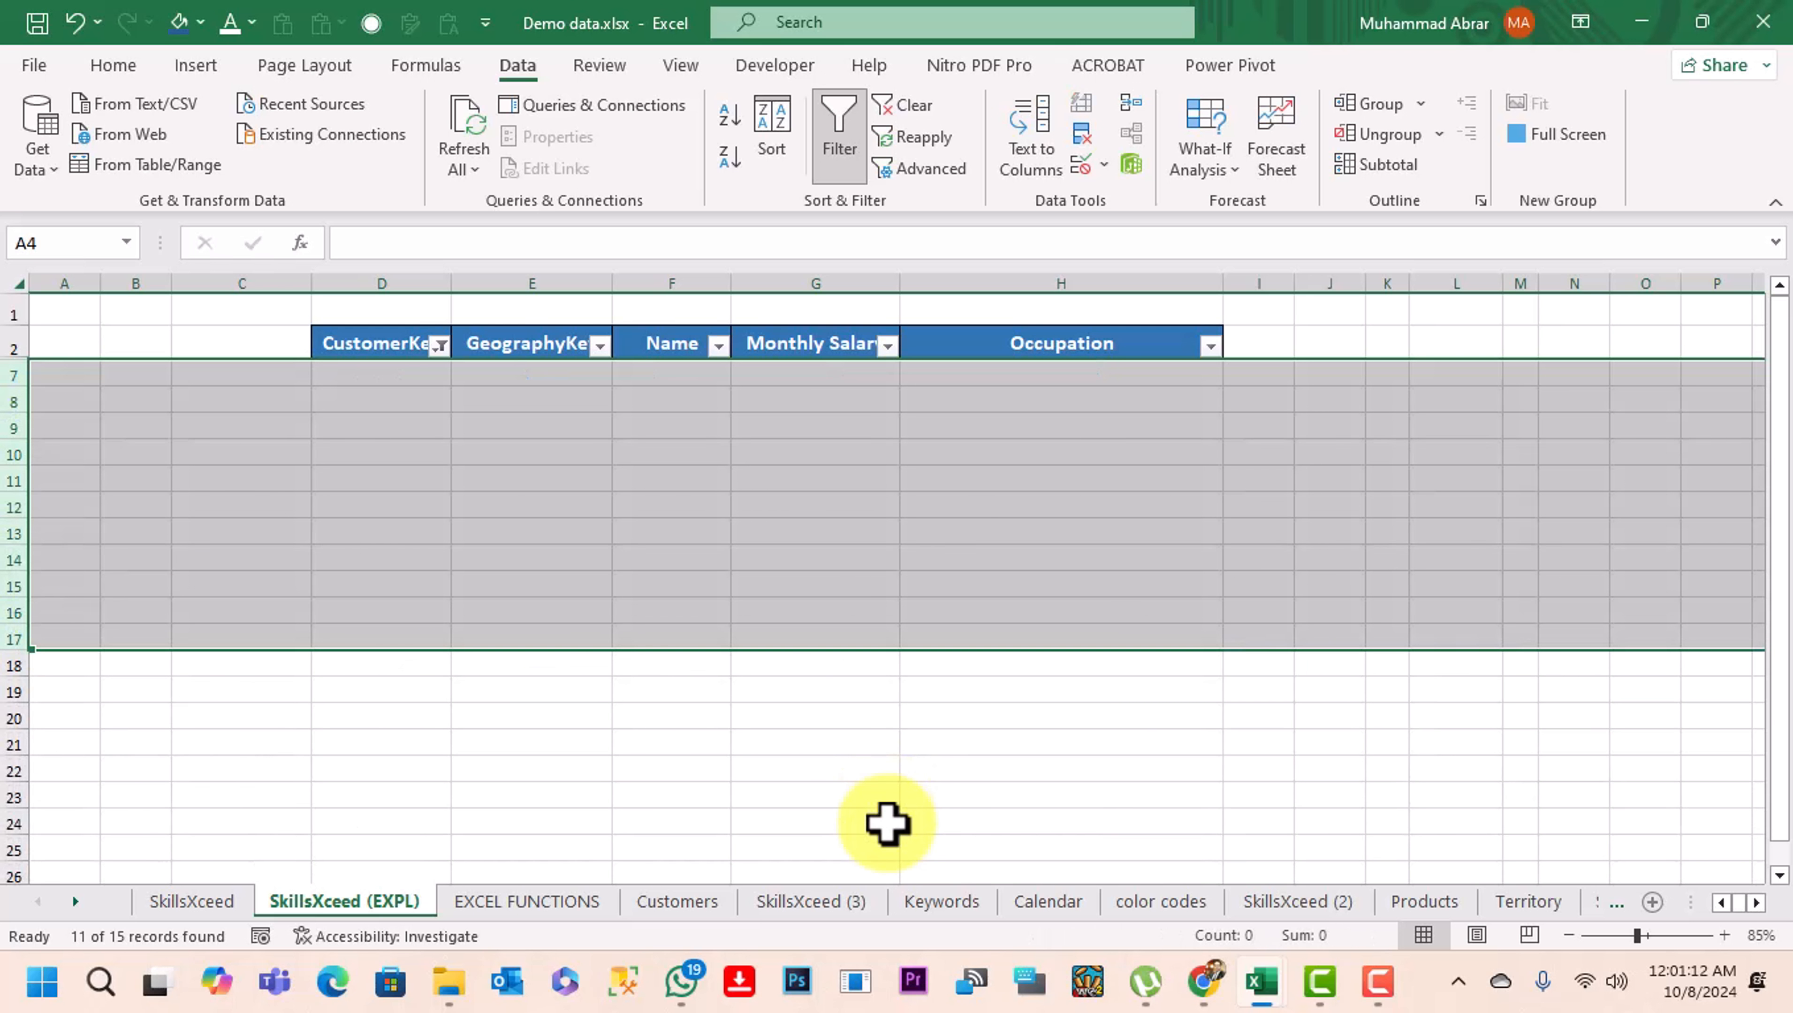
pyautogui.click(398, 346)
pyautogui.click(438, 346)
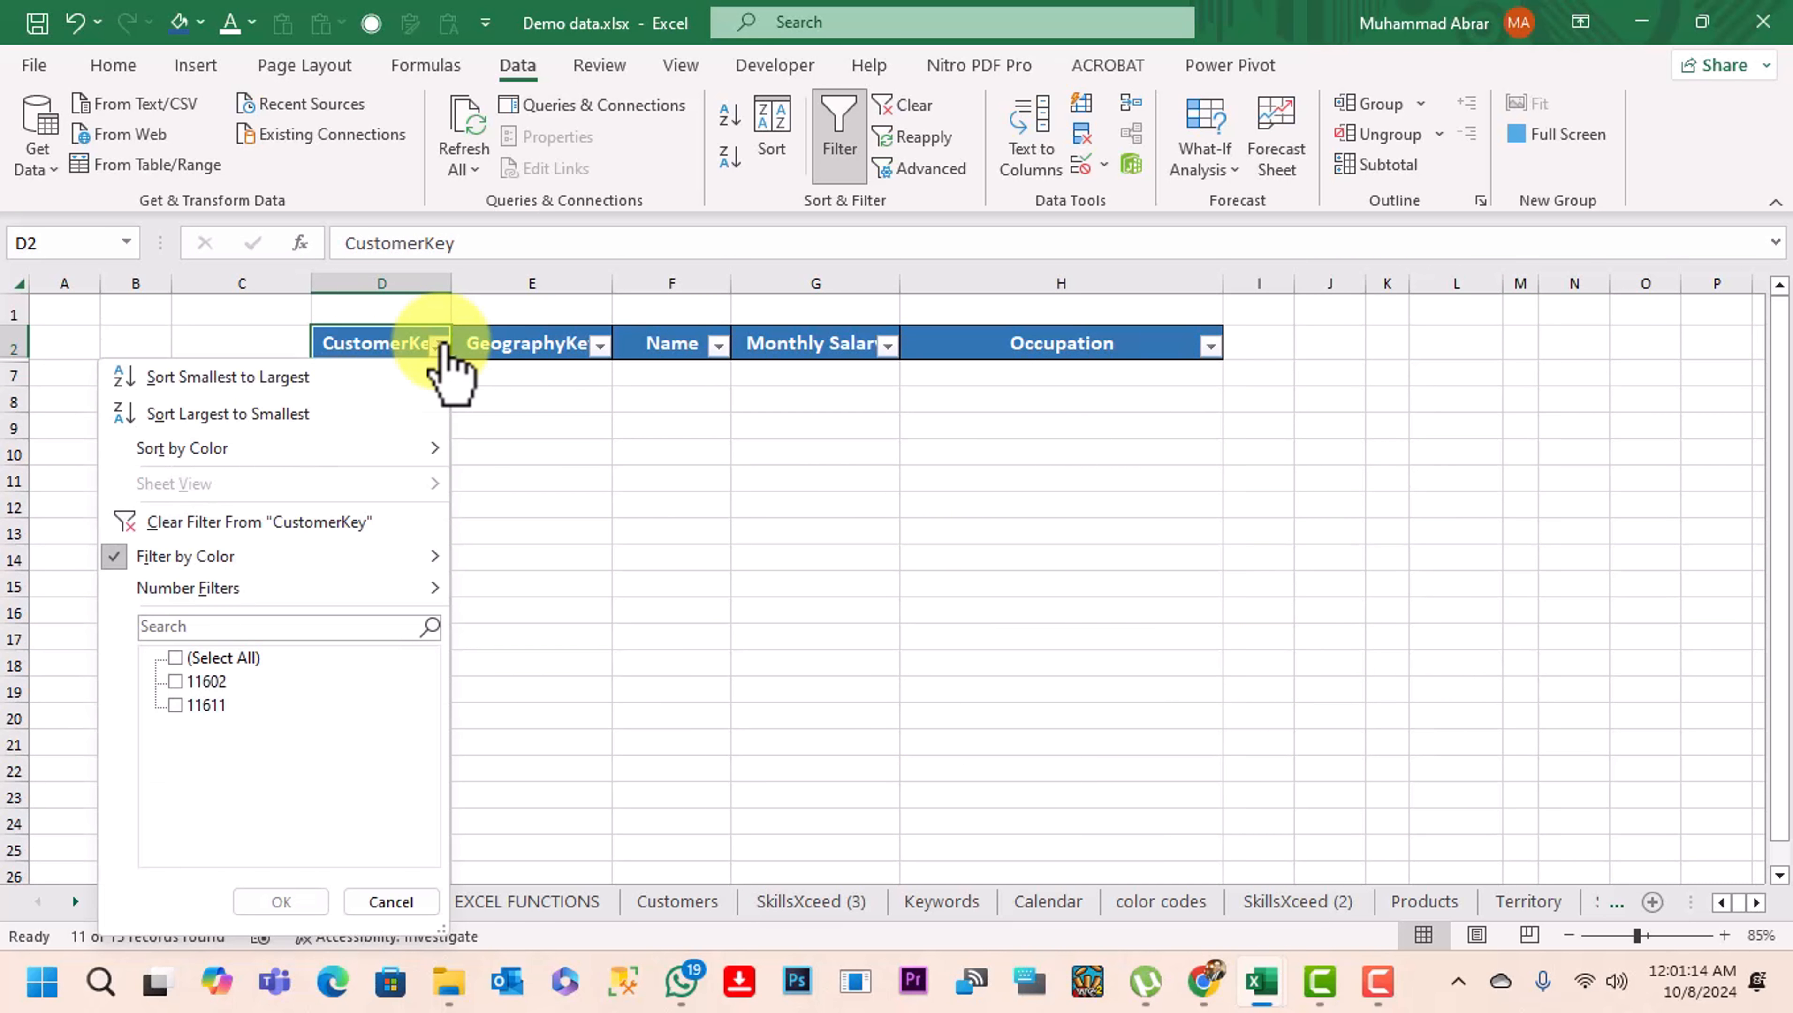
pyautogui.click(287, 530)
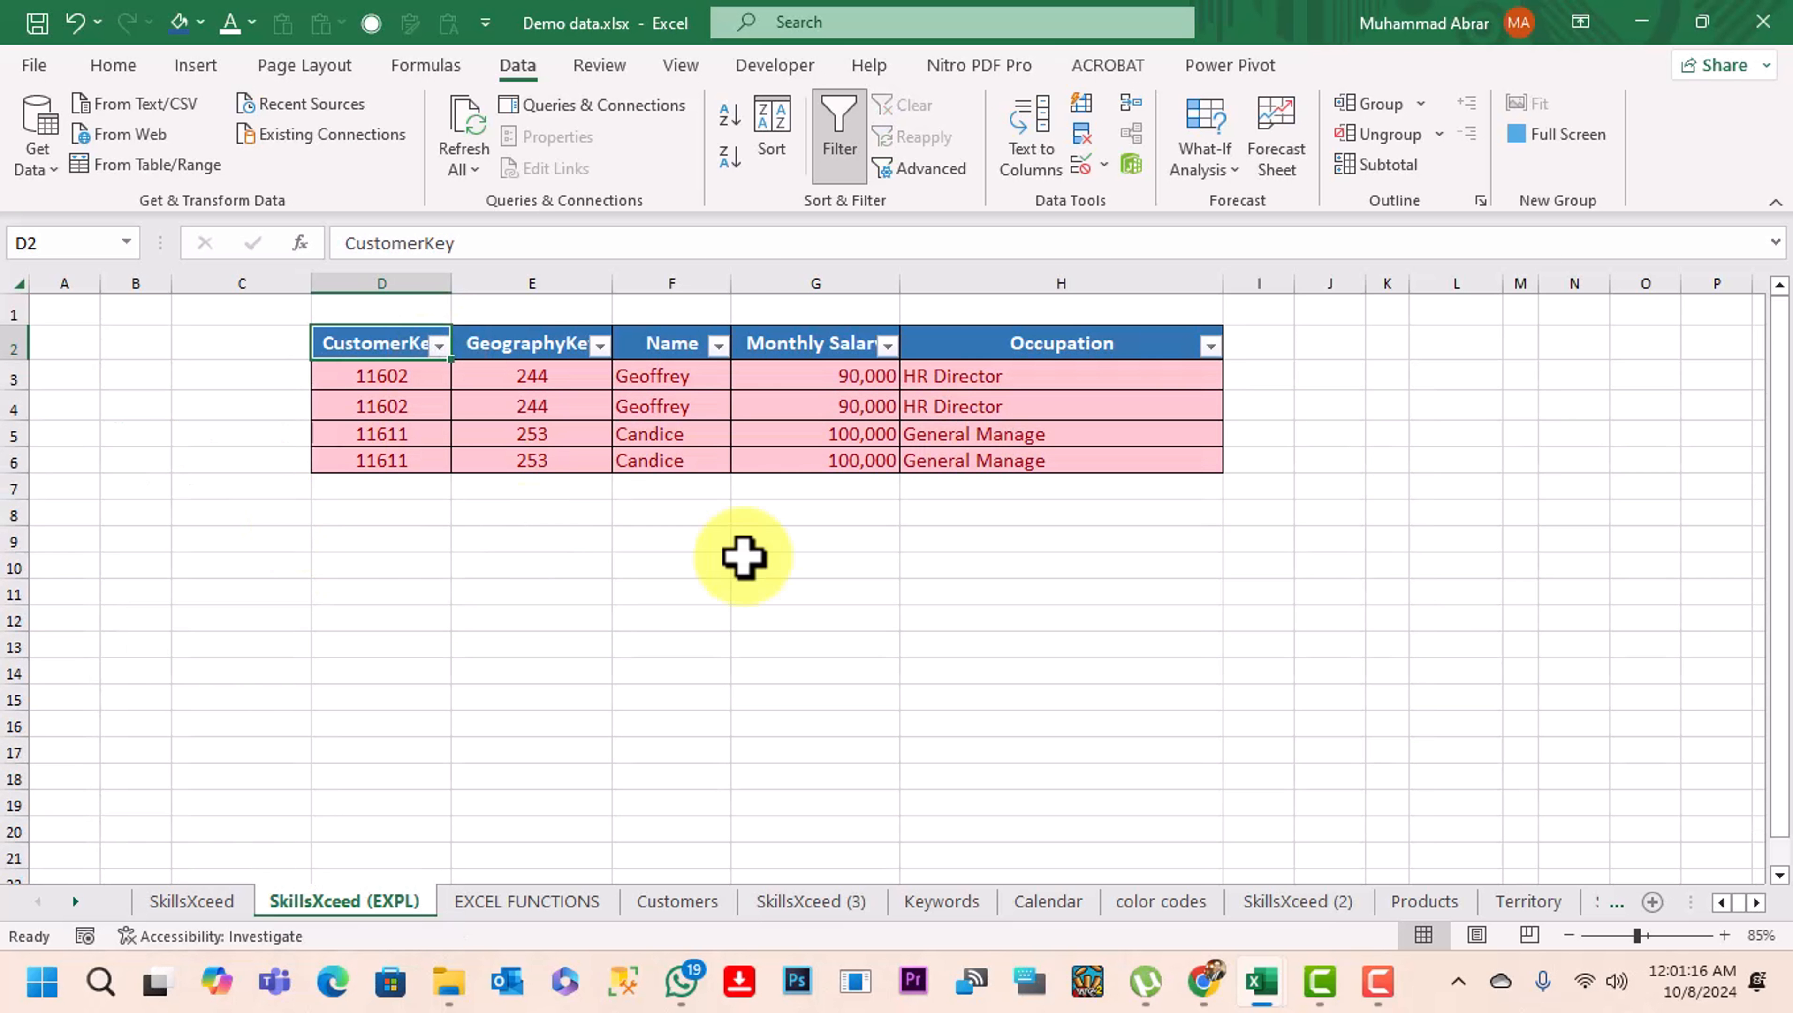
pyautogui.click(1297, 628)
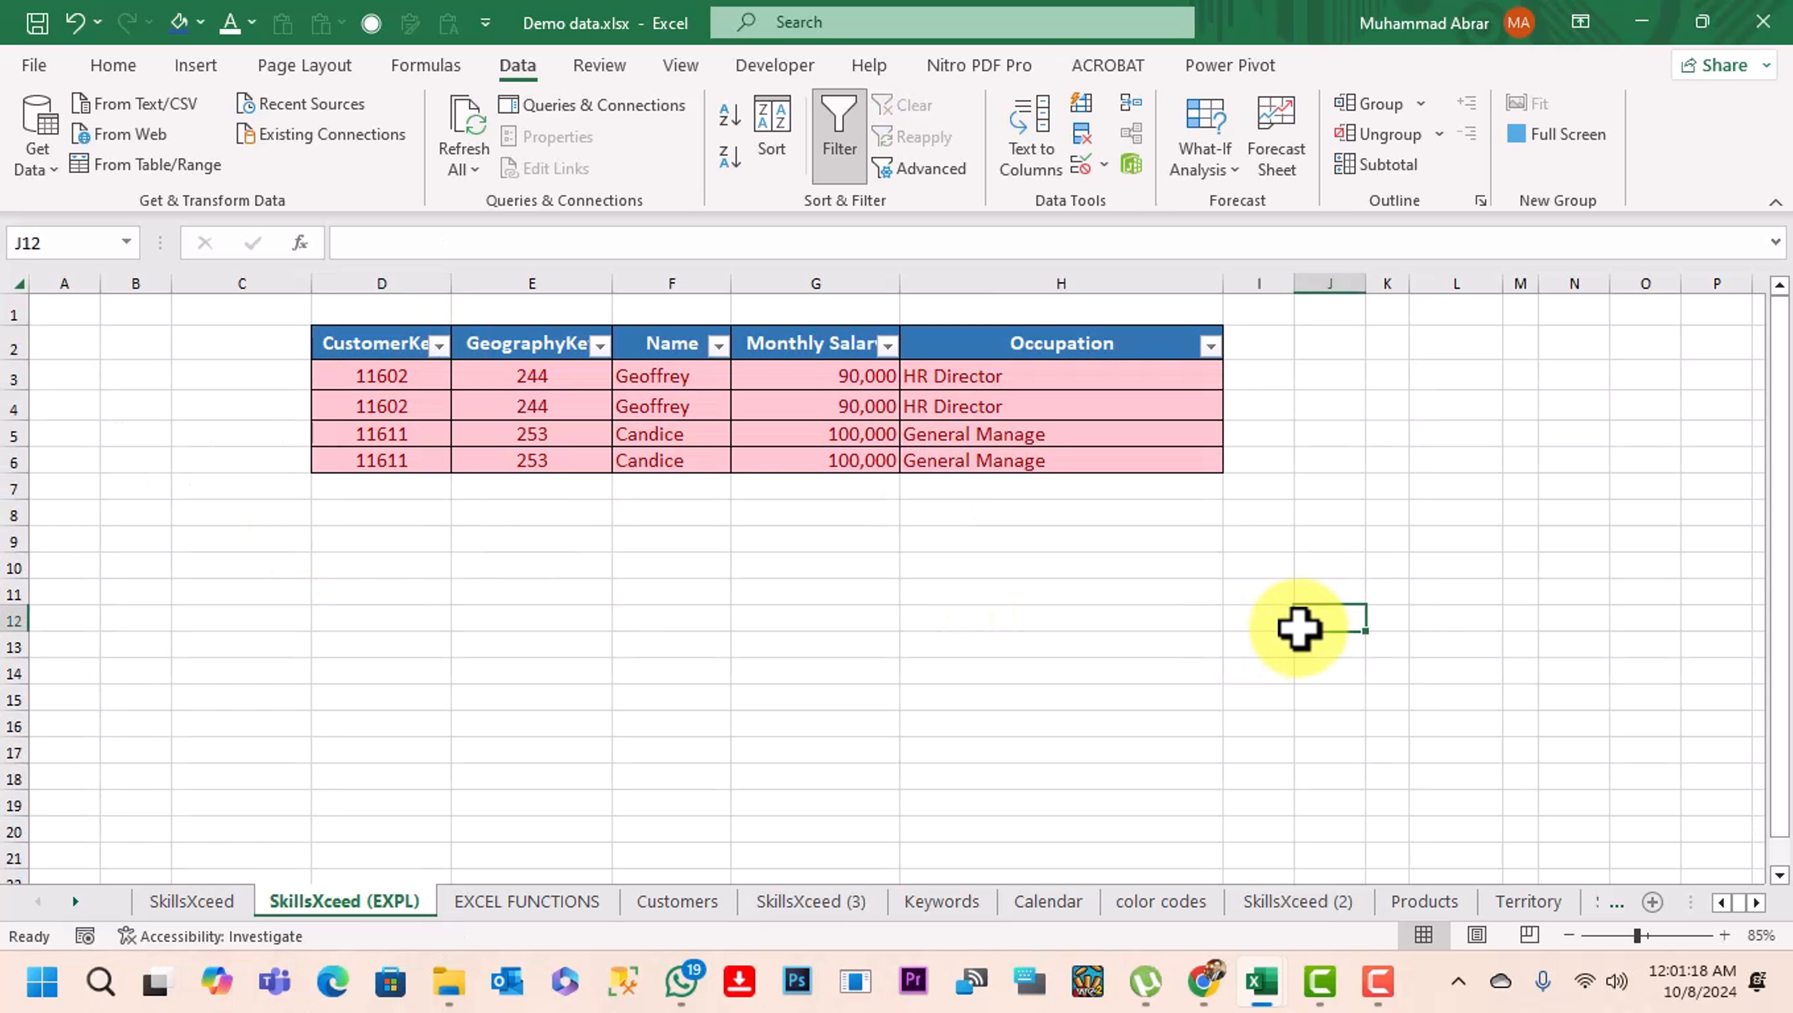